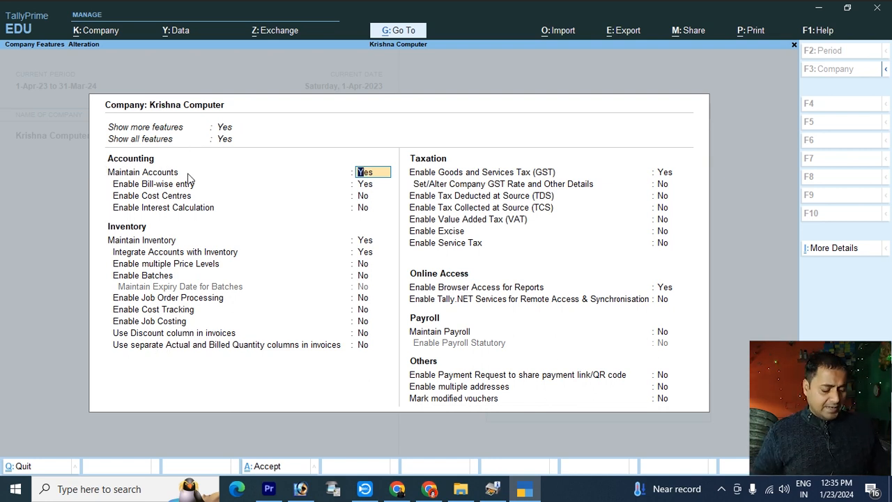
Set Maintain Accounts to No in the company features.
text(n)
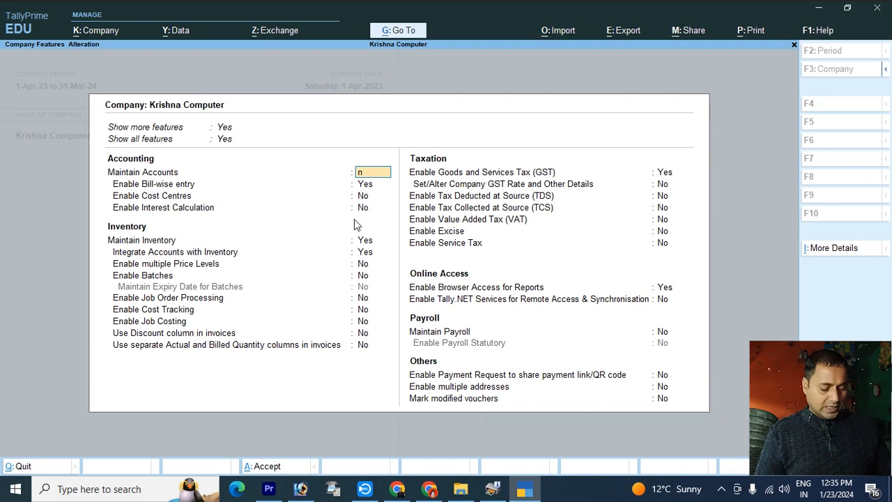
text(o)
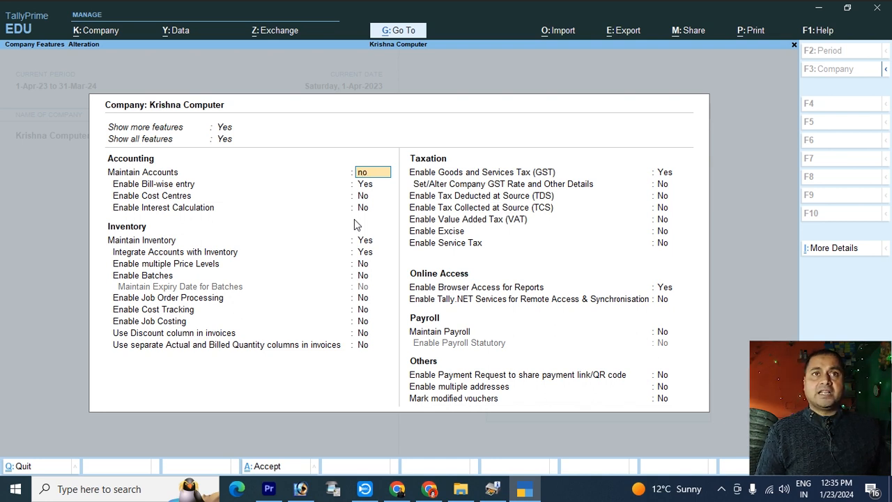
key(Return)
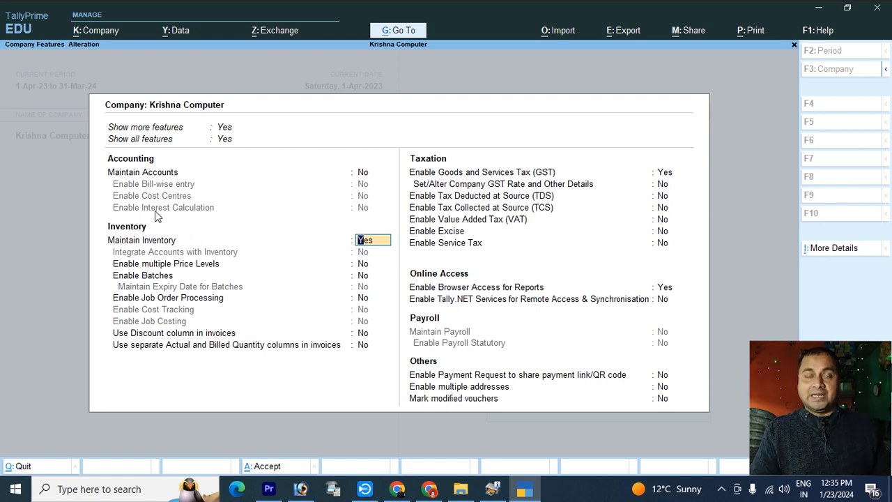
Set Maintain Accounts and Enable Bill-wise entry to Yes and save the company features.
key(Up)
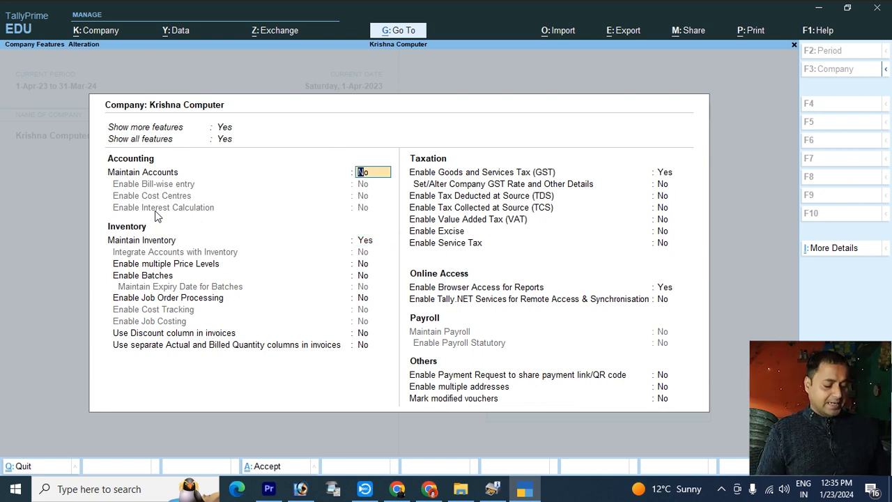
text(y)
key(Return)
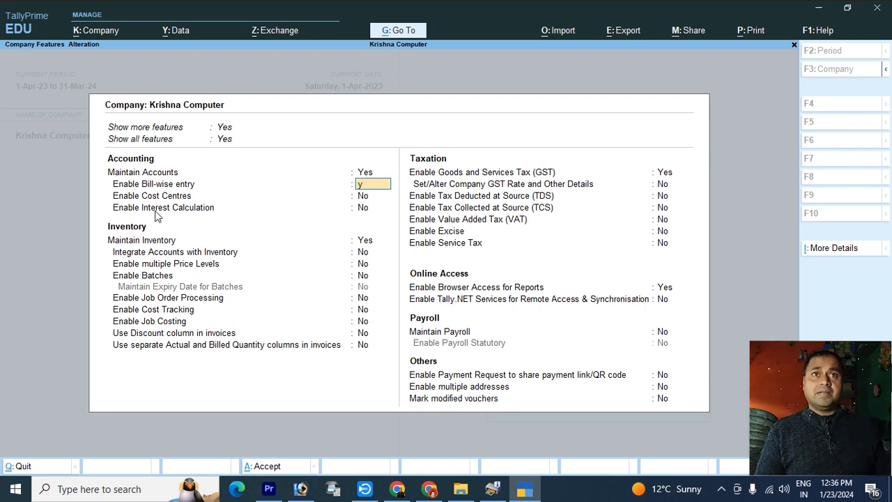
key(y)
key(Return)
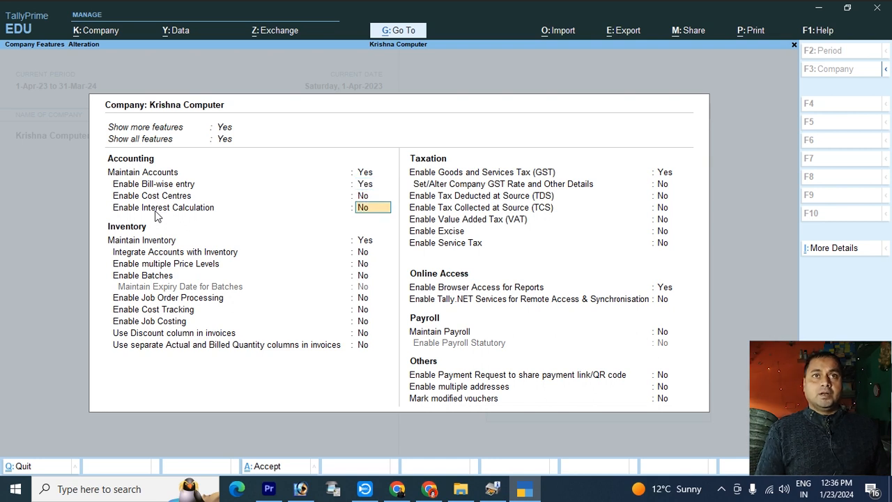
key(ctrl+a)
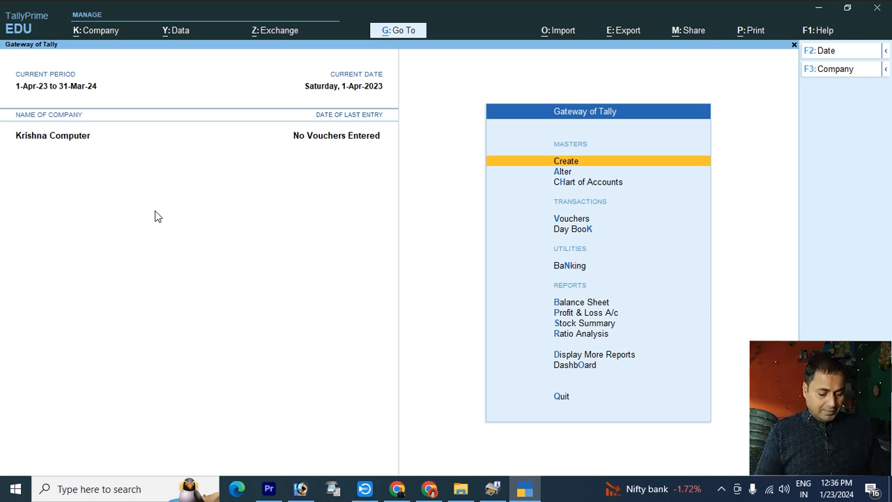
Check the bill-wise entry setting in the company features and close them without changes.
key(F11)
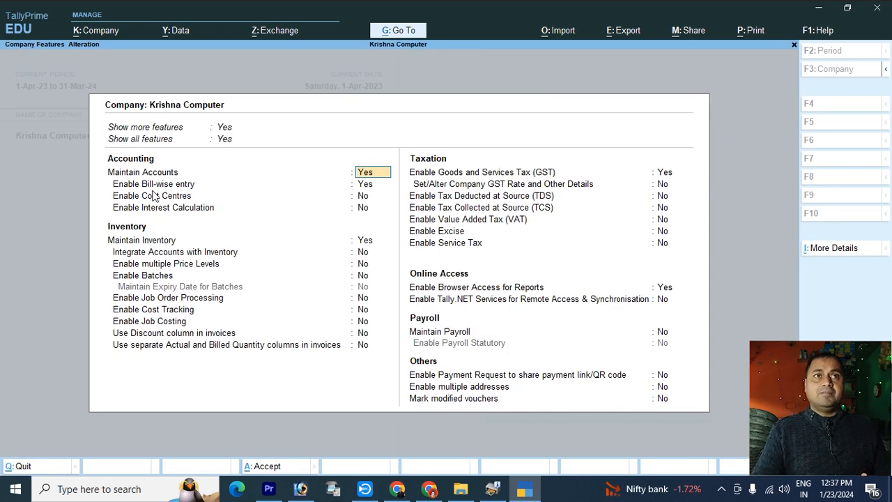
key(Escape)
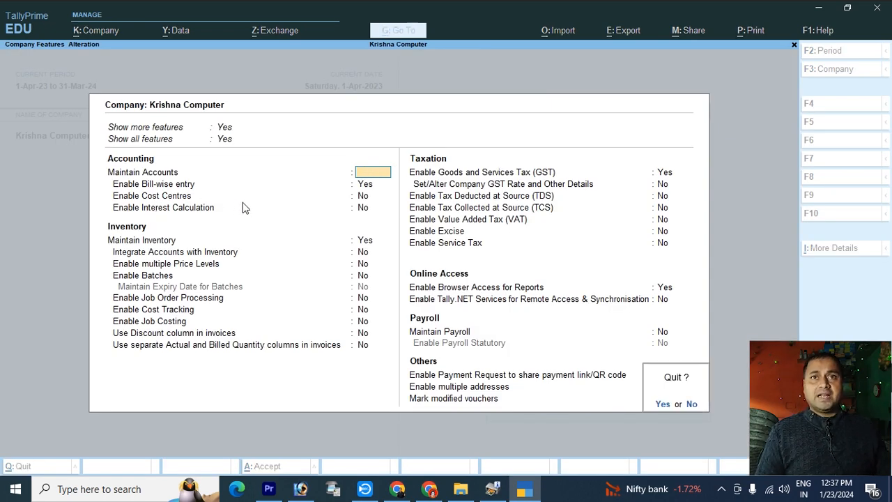
key(Return)
Start a new ledger with the customer's name and place it under Sundry Debtors.
key(Return)
key(Down)
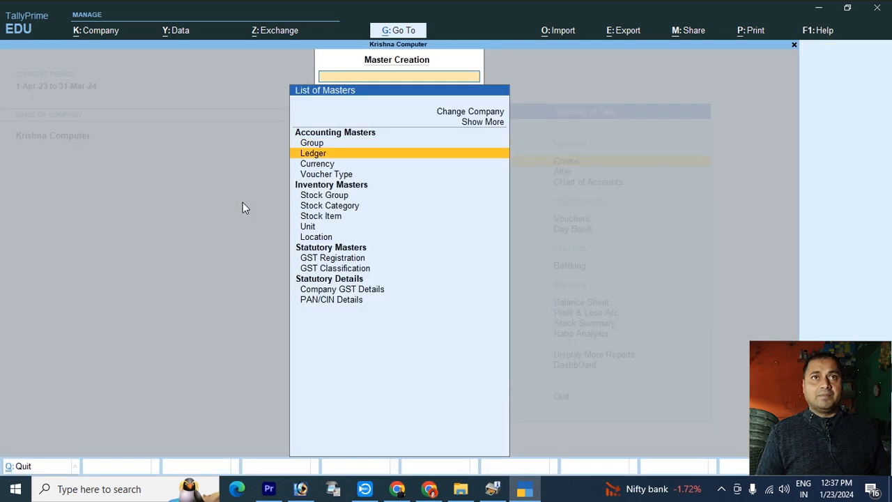
key(Return)
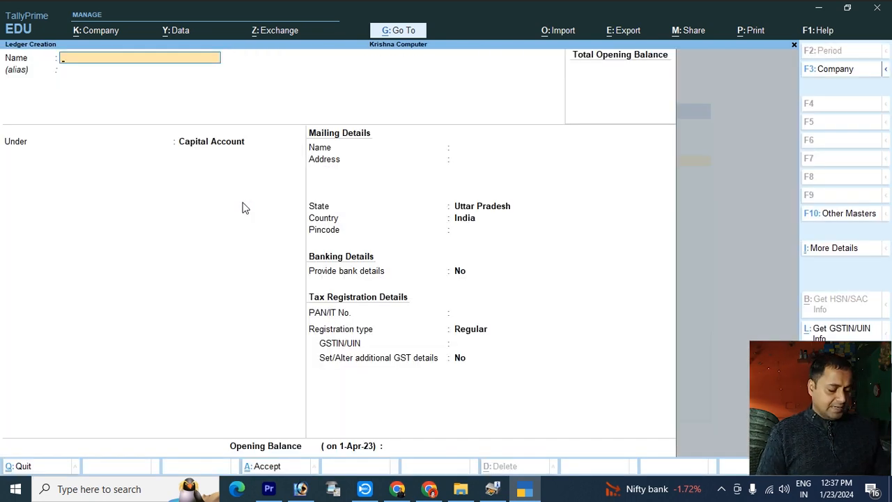
text(Raju)
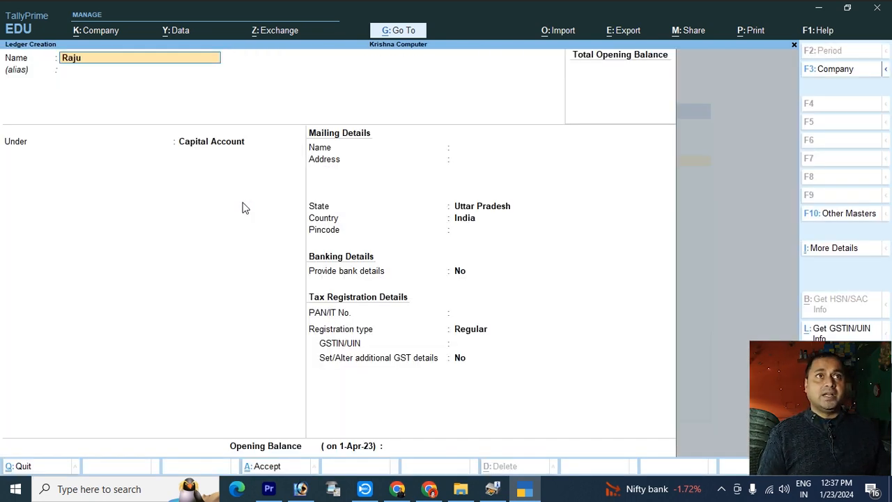
key(Return)
key(Return)
text(Su)
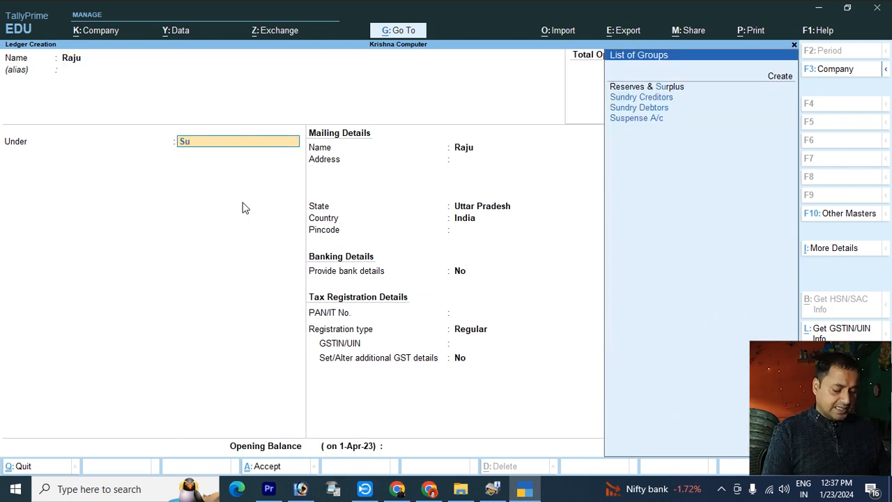
text(n)
key(Down)
key(Return)
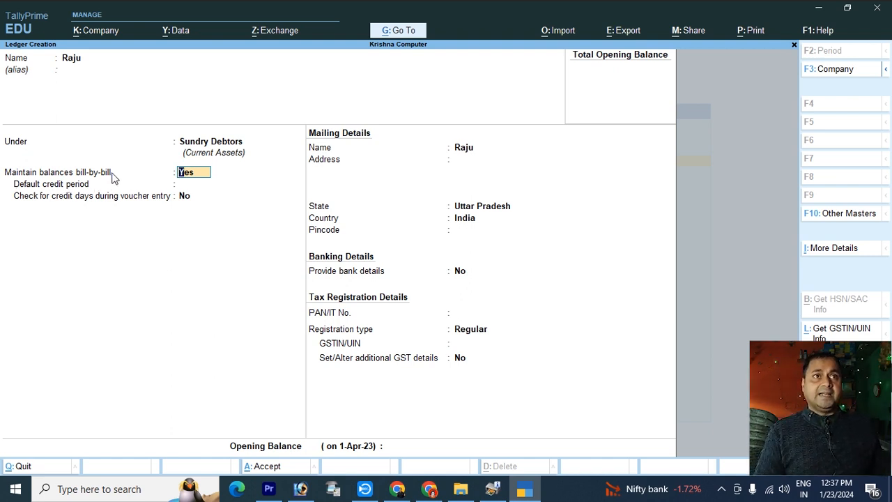
Keep bill-by-bill balances at Yes for the customer ledger, accept the remaining defaults and save it.
key(Return)
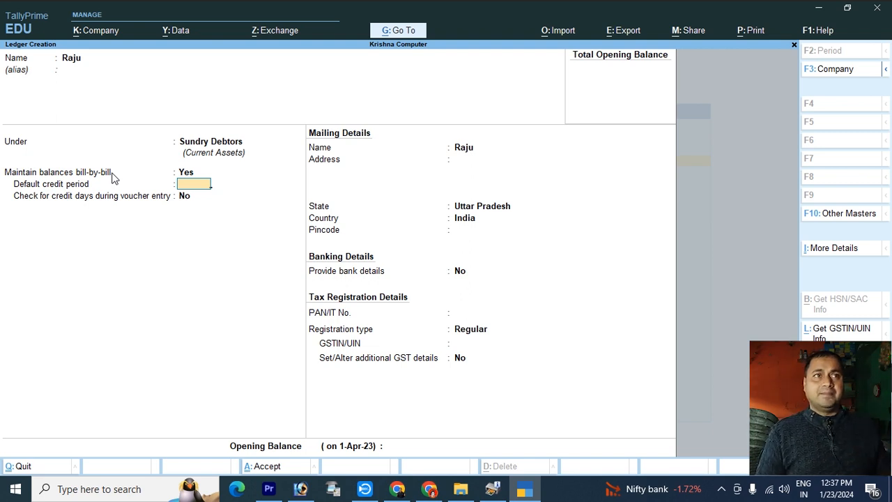
key(Return)
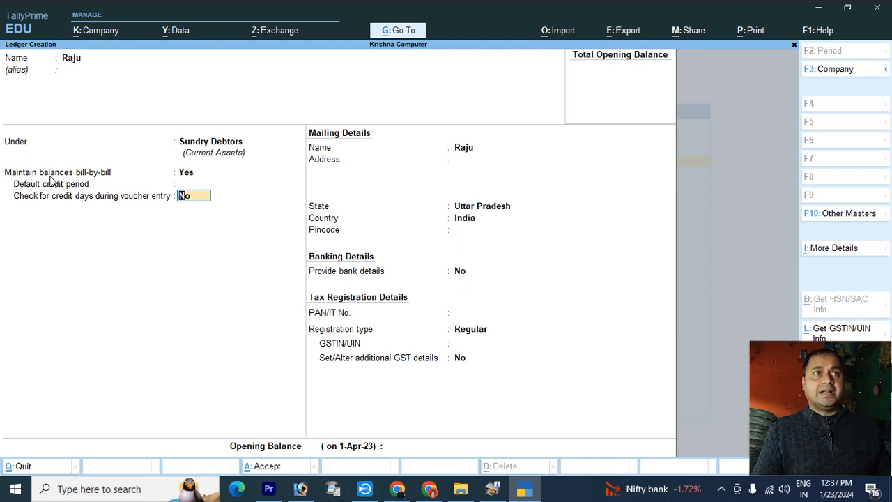
key(Return)
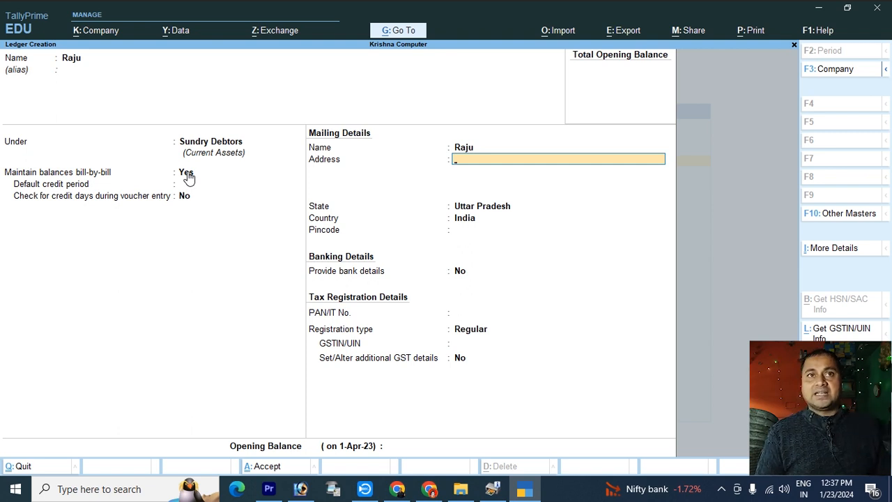
key(Return)
key(Return)
key(Return)
key(Return)
key(Return)
key(Return)
key(Return)
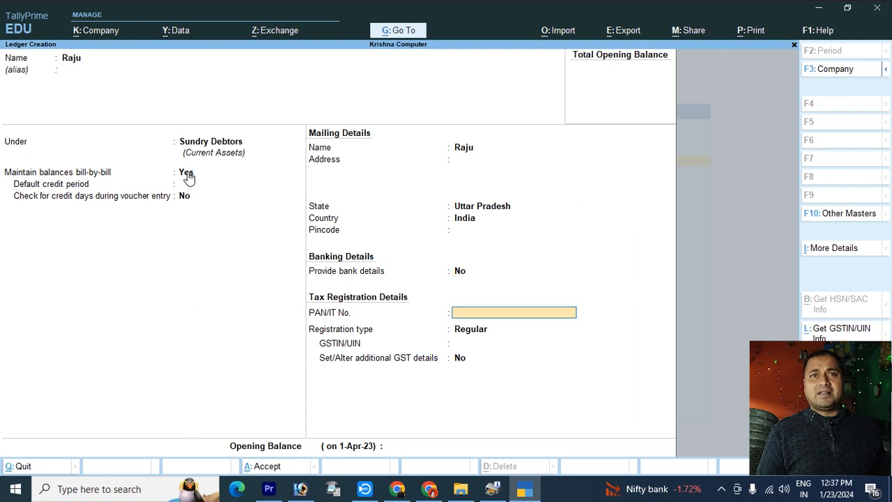
key(Return)
key(Return)
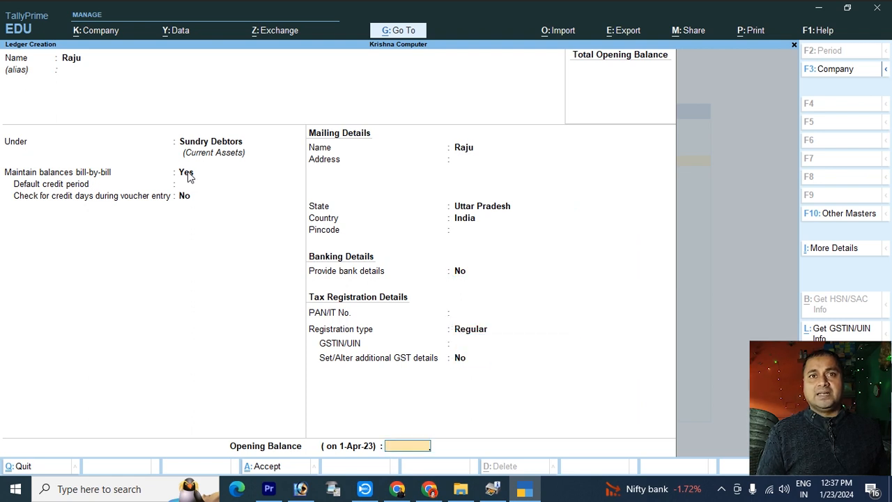
key(Return)
key(Return)
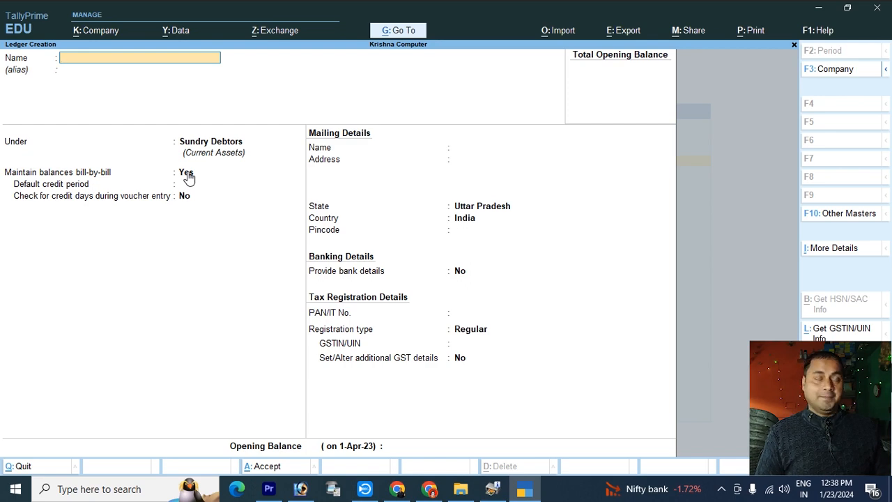
Create a ledger named Sale under Sales Accounts with default details, save it and leave ledger creation.
text(Sale)
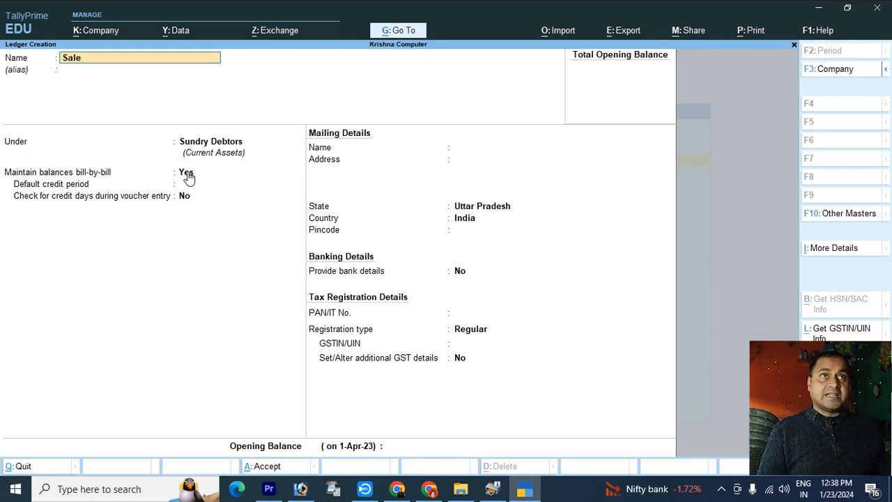
key(Return)
text(sales)
key(Return)
key(Return)
key(Return)
key(Return)
key(Return)
key(Return)
key(Return)
key(Return)
key(Return)
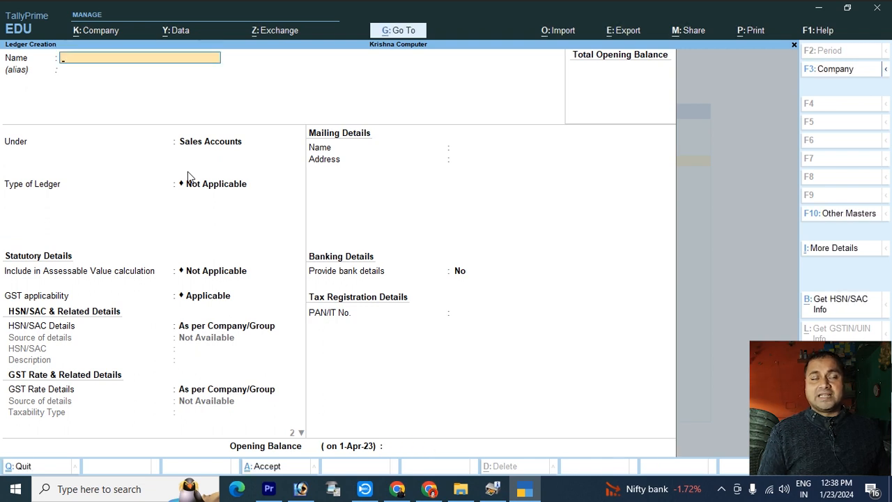
key(Escape)
key(Escape)
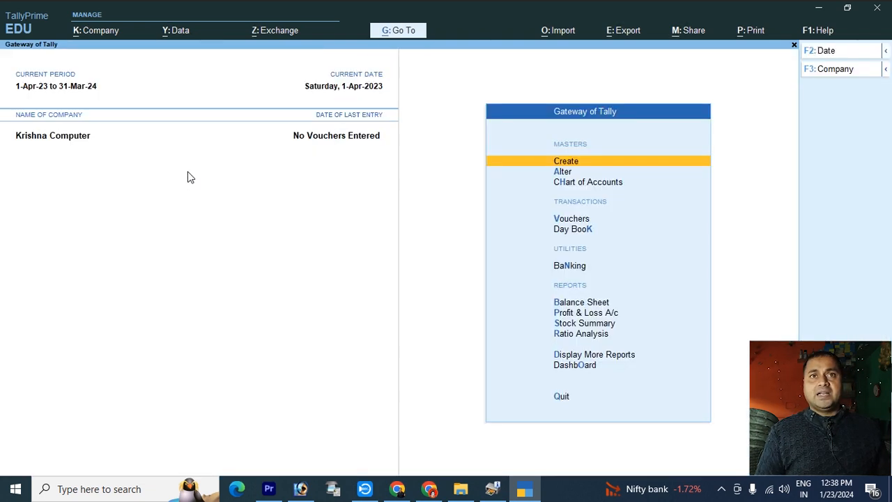
Start a new simple unit of measure with the symbol p and the formal name Pcs.
key(Down)
key(c)
key(Down)
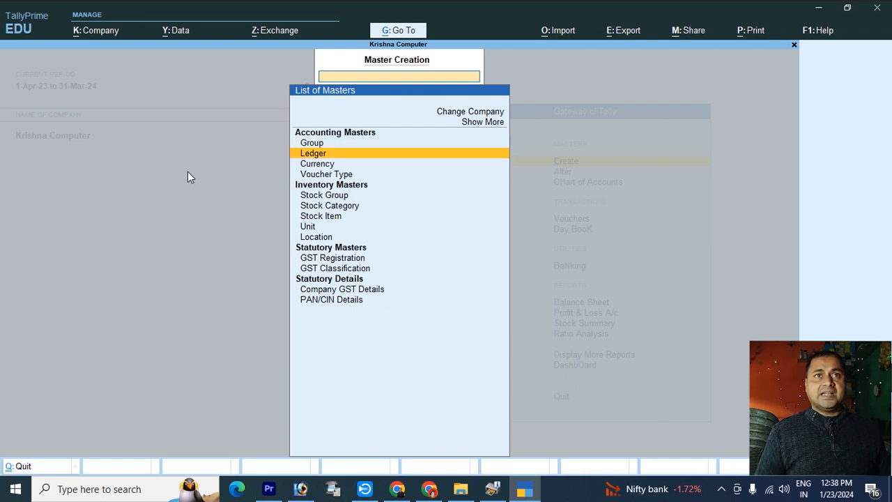
key(Down)
key(Down)
key(Down)
key(Down)
key(Down)
key(Down)
key(Down)
key(Return)
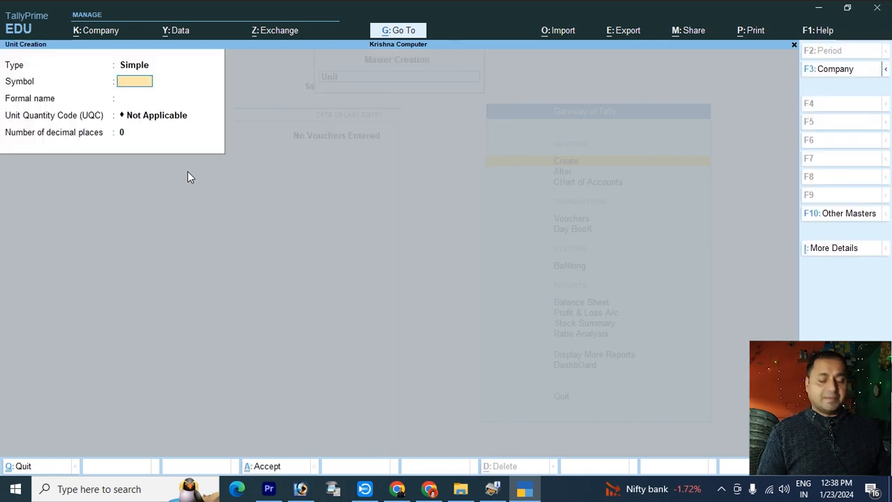
text(p)
key(Return)
key(Return)
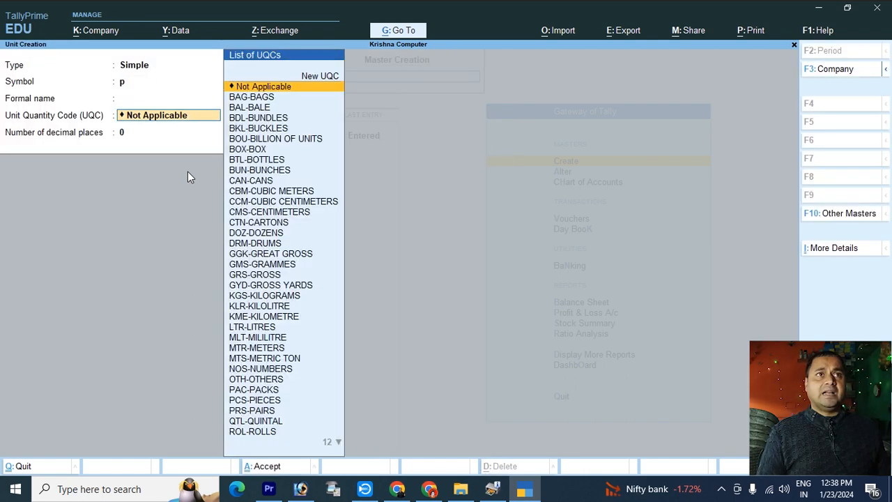
key(BackSpace)
text(Pcs)
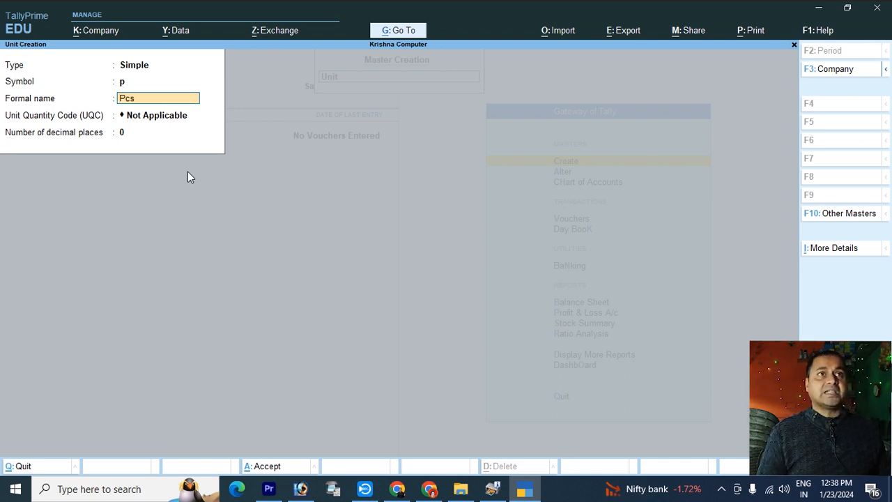
Assign the quantity code PCS-PIECES to the unit, keep 0 decimal places, save it and leave unit creation.
key(Return)
text(p)
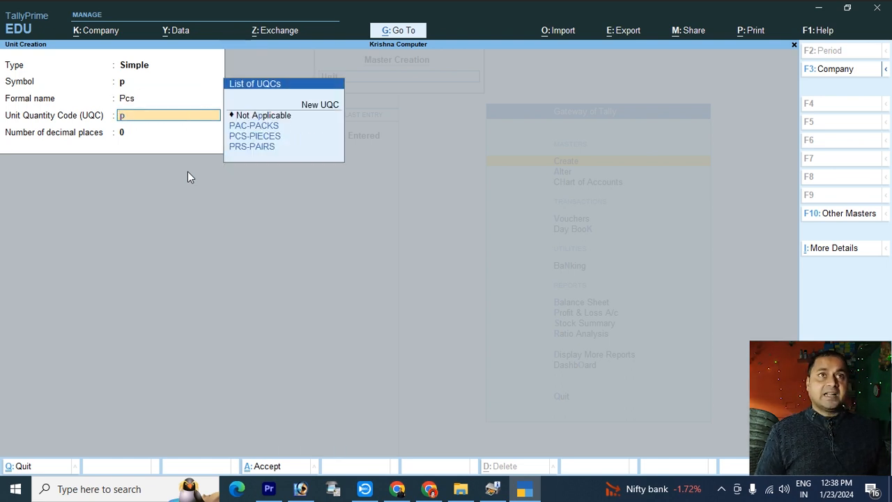
key(Down)
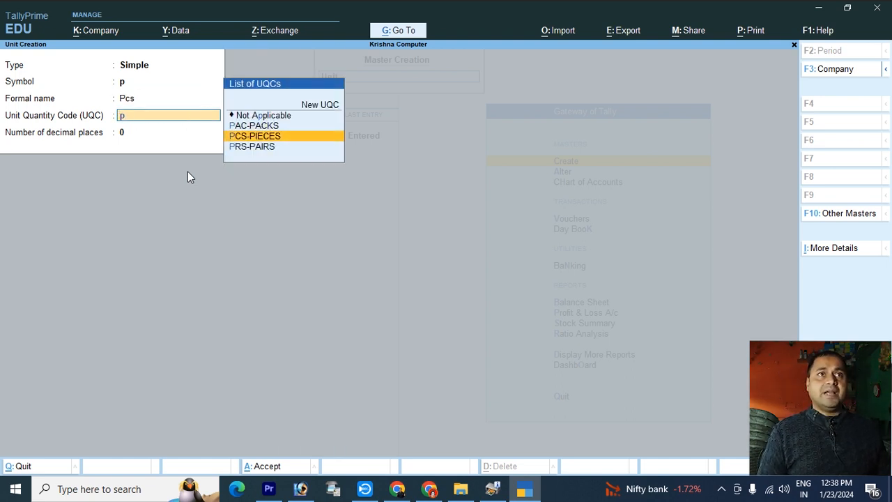
key(Return)
key(Return)
key(Return)
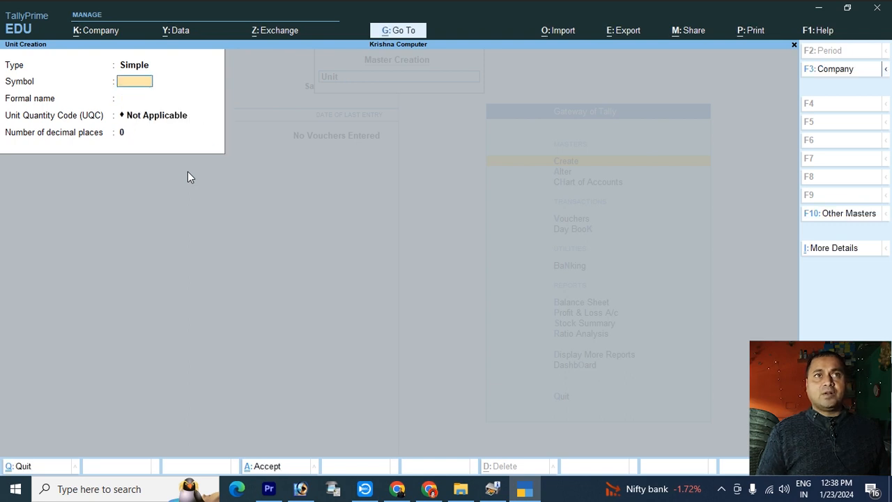
key(Escape)
key(Return)
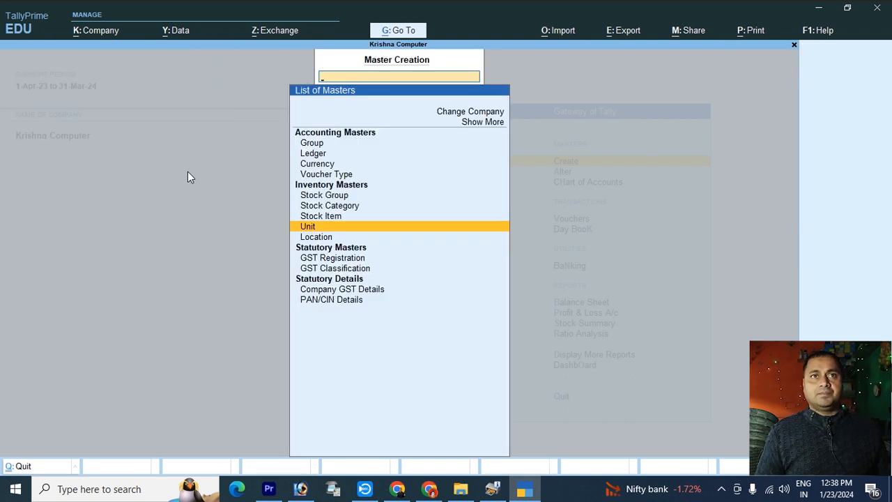
Start a new stock item named Laptop under Primary with p as its unit.
key(Up)
key(Return)
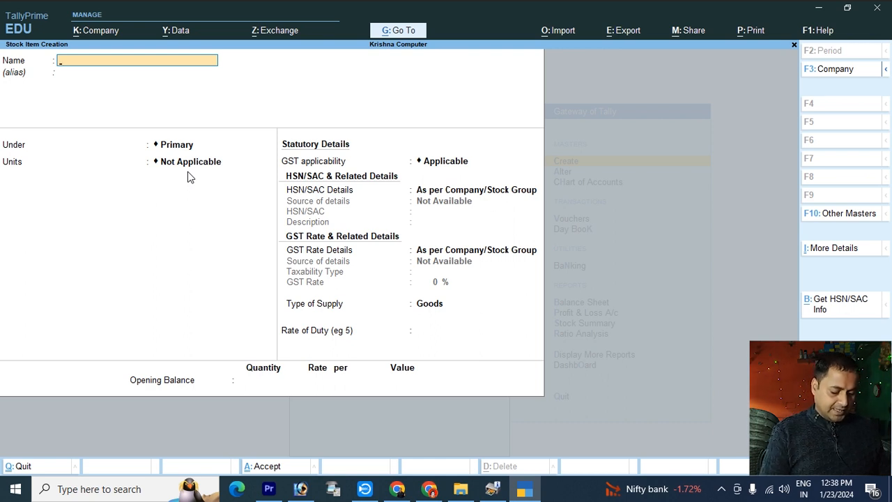
text(Laptop)
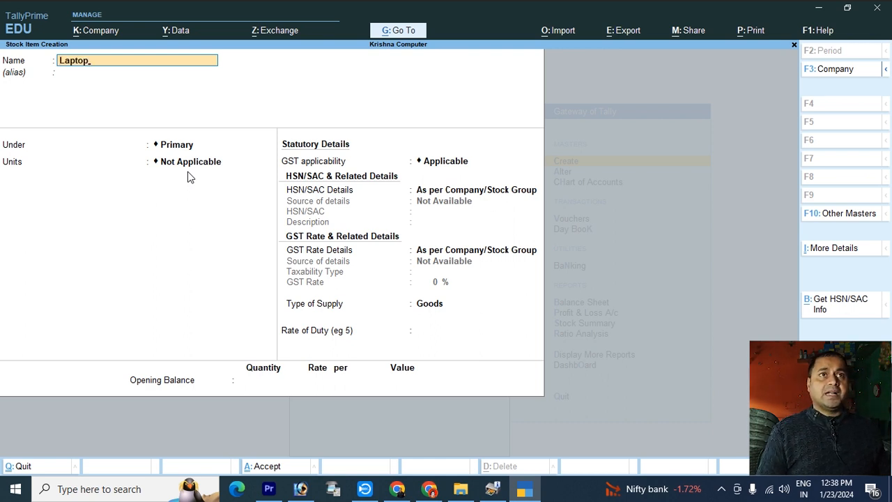
key(Return)
key(Return)
key(Return)
key(Down)
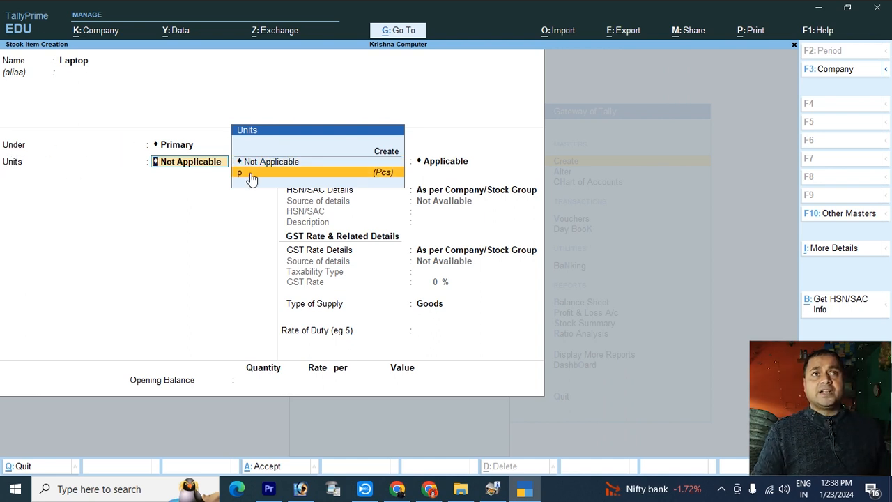
key(Return)
Keep the default GST details for the Laptop stock item, save it and leave stock item creation without quitting the program.
key(Return)
key(Return)
key(Return)
key(Return)
key(Return)
key(Return)
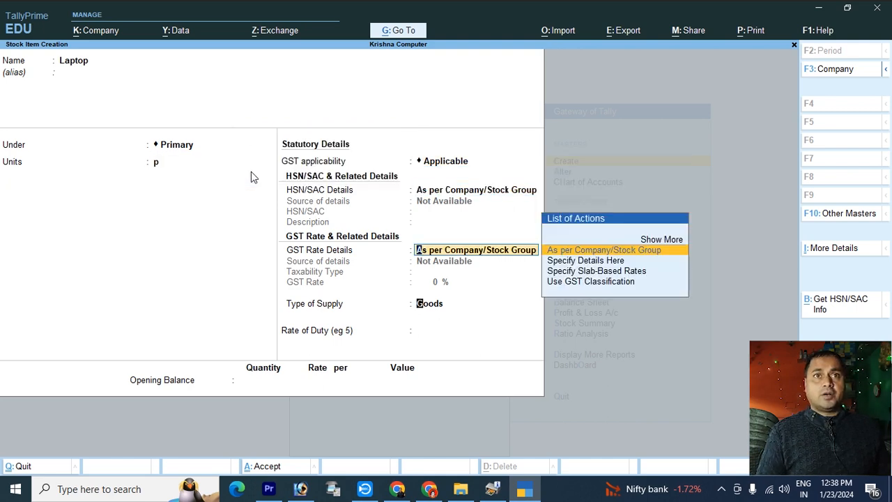
key(Return)
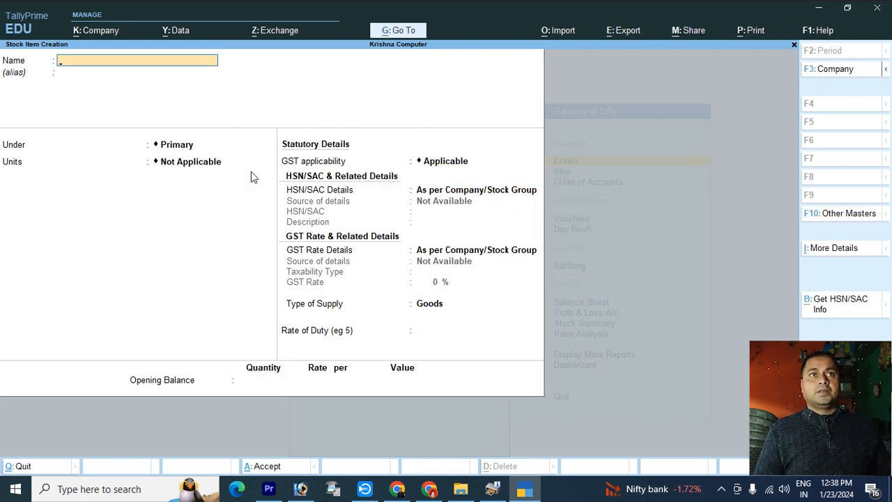
key(Escape)
key(Return)
key(Escape)
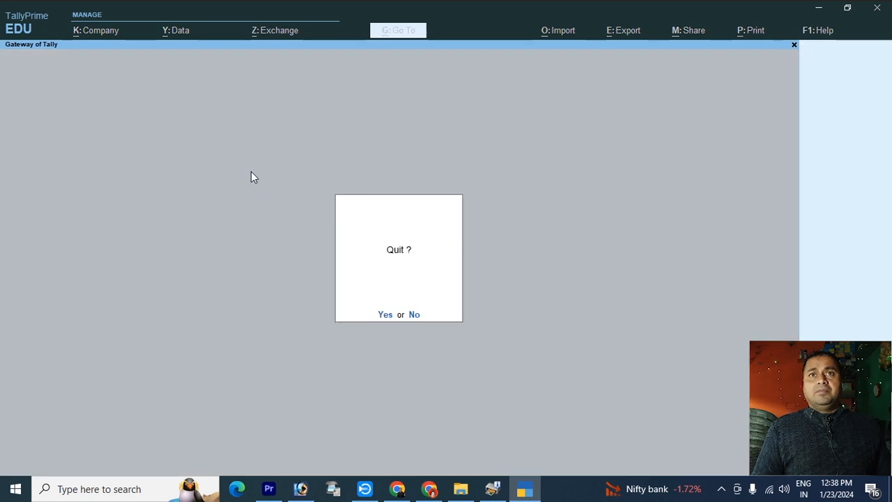
key(n)
Open voucher entry and switch to a new sales voucher.
key(Down)
key(Down)
key(Down)
key(Return)
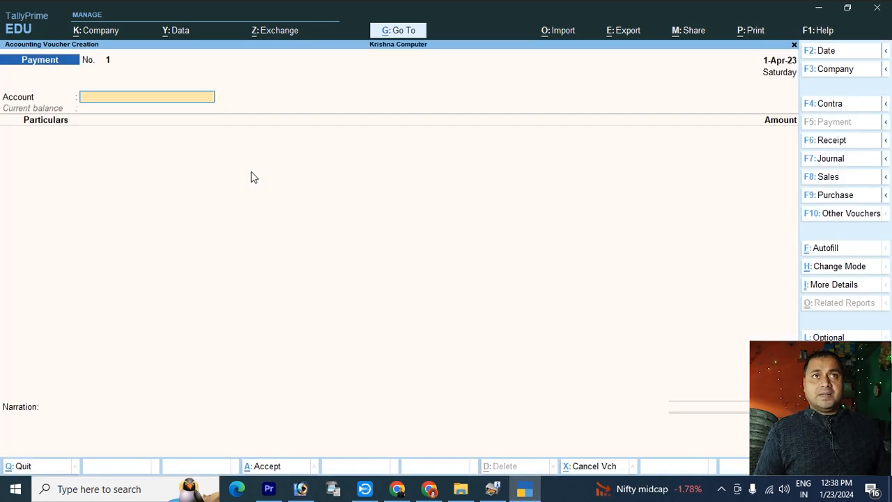
key(F8)
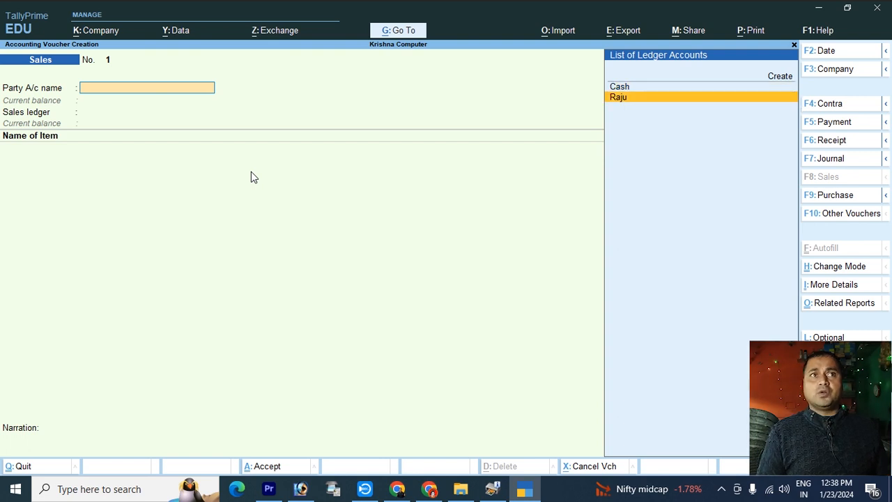
Select the customer's ledger as the party, keep the default dispatch and party details, and choose Sale as the sales ledger.
key(Return)
key(Return)
key(Return)
key(Return)
key(Return)
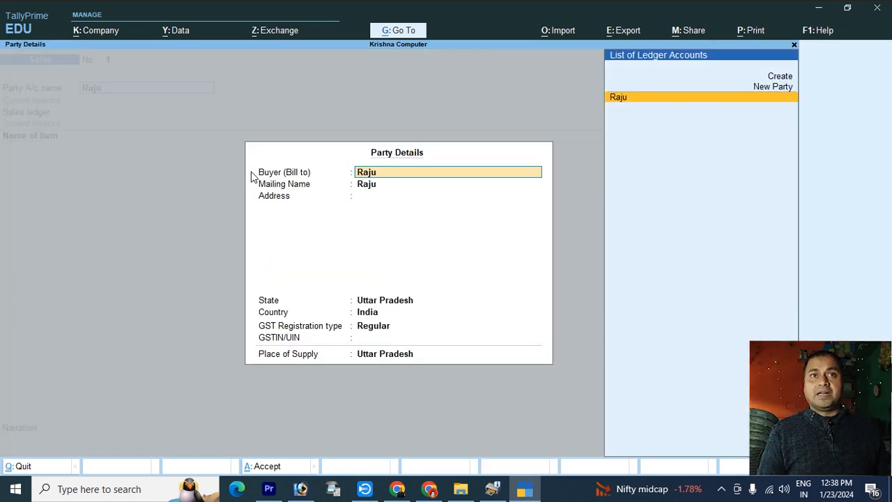
key(Return)
key(Return)
key(Return)
key(Return)
key(Return)
key(Return)
key(Return)
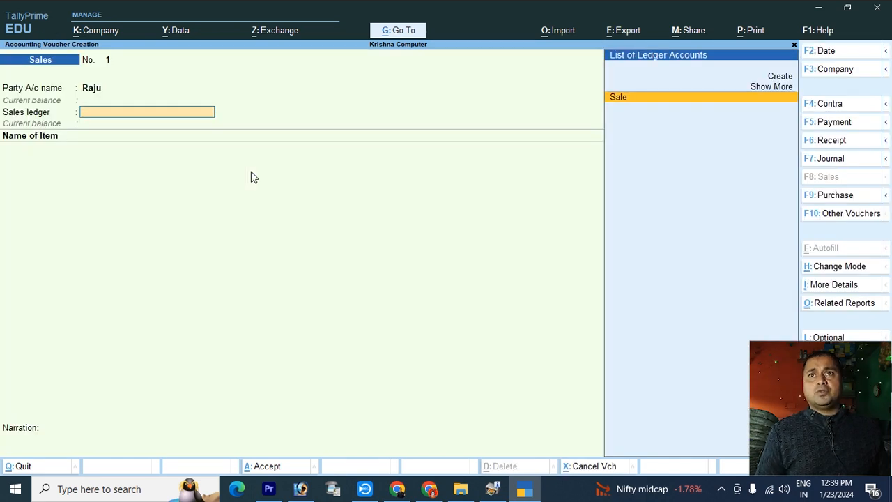
key(Return)
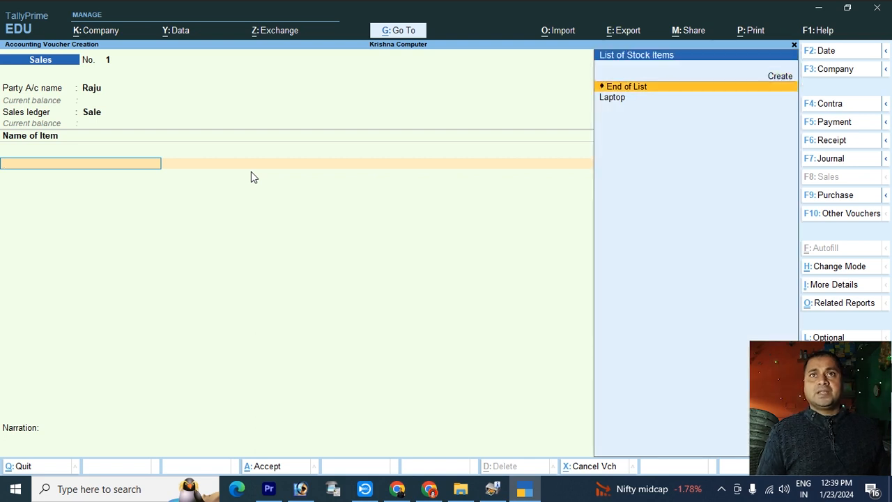
Add the Laptop item to the sales voucher with quantity 10 p at a rate of 15,000 per p.
key(Down)
key(Return)
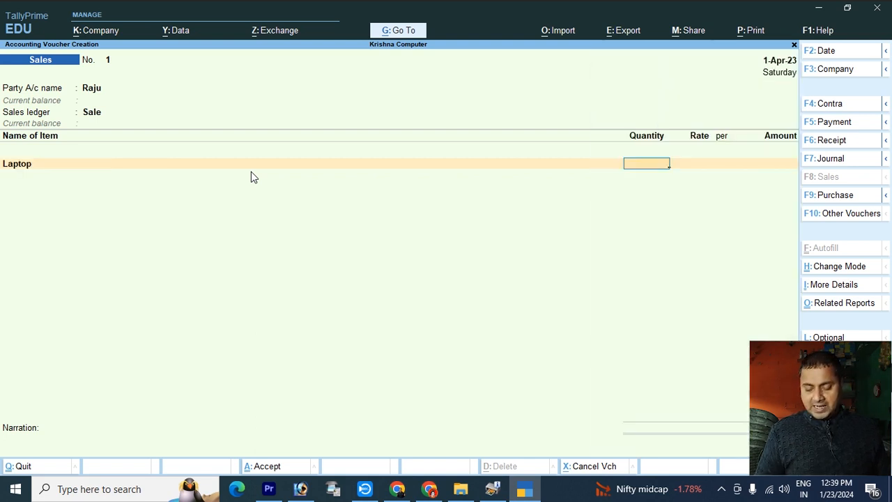
text(10)
key(Return)
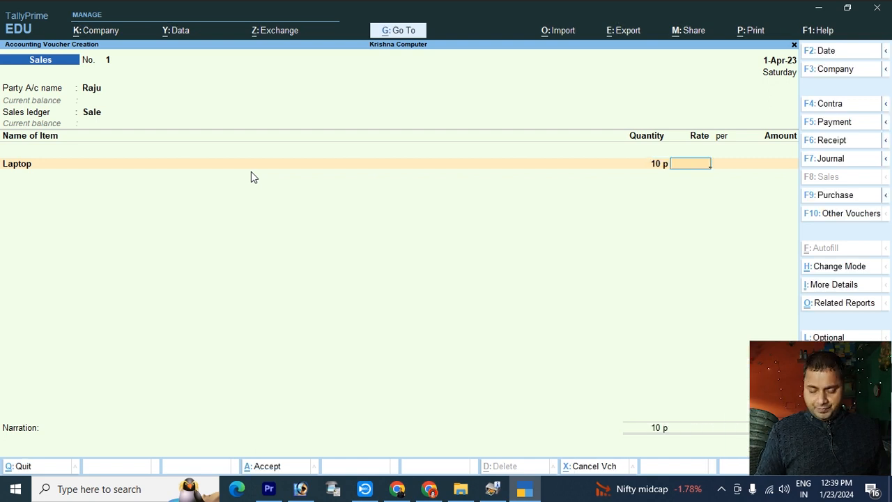
text(15000)
key(Return)
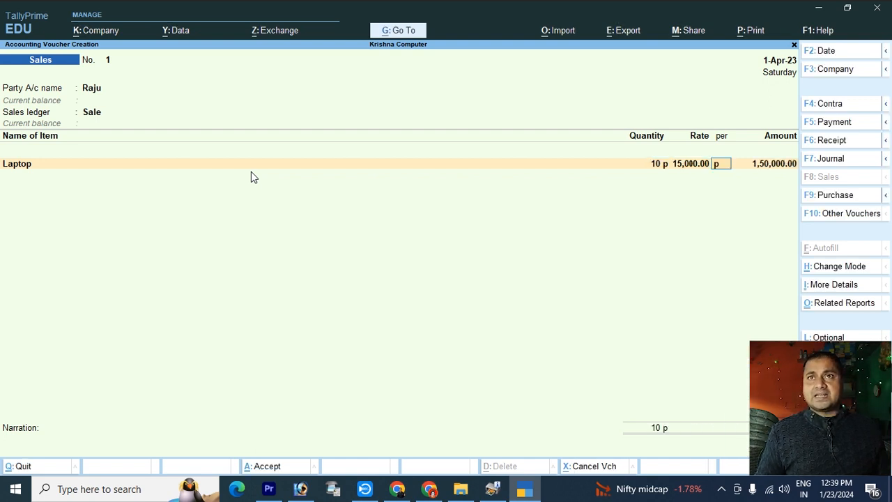
key(Return)
key(Return)
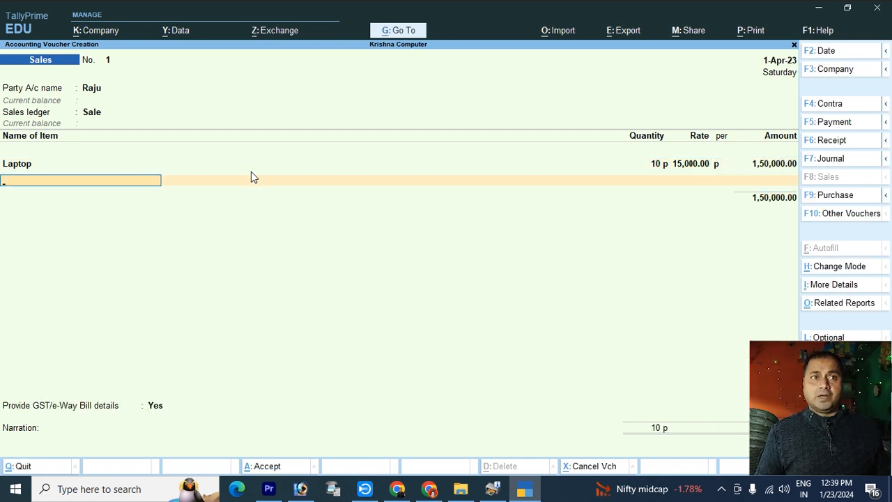
End the item list and set Provide GST/e-Way Bill details to No.
key(Return)
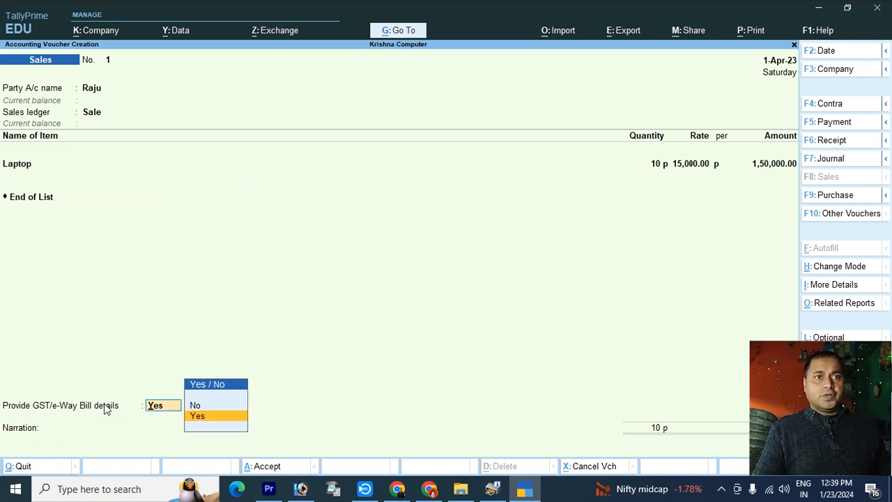
key(Up)
key(Return)
key(Return)
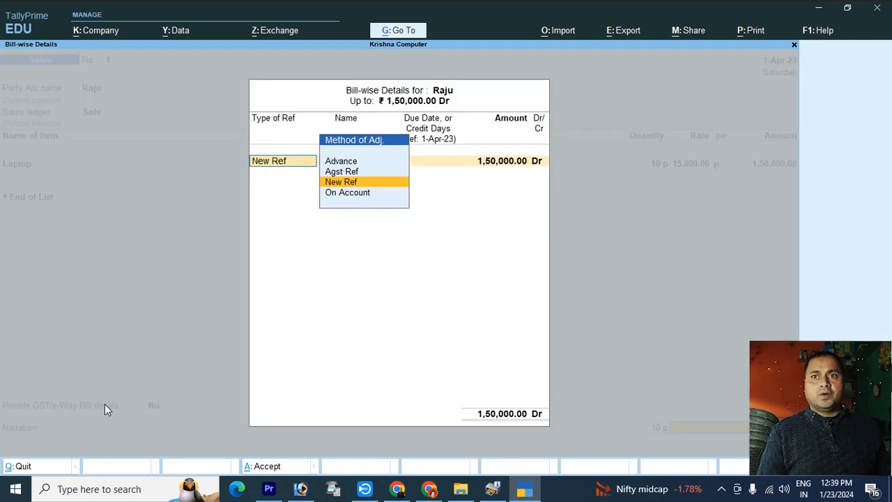
Allocate the full sale amount to a New Ref named Sale/-1 with no due date in the customer's bill-wise details.
key(Return)
key(BackSpace)
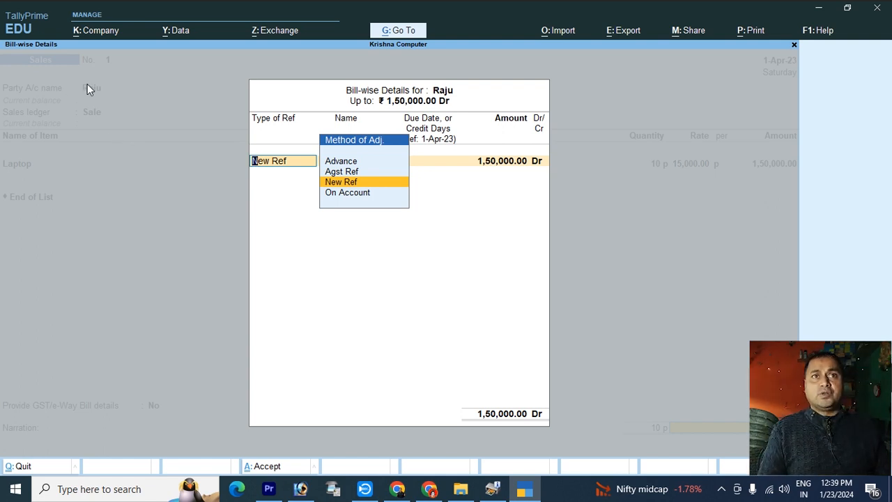
key(Return)
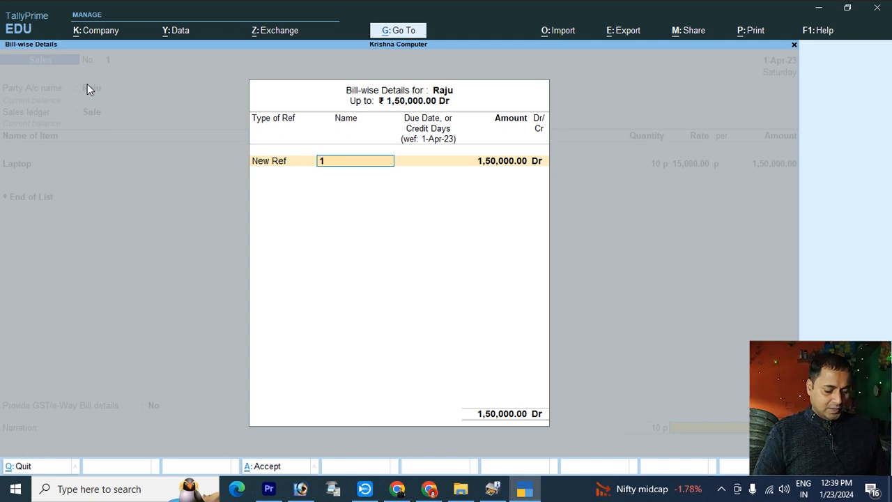
key(BackSpace)
text(Sale)
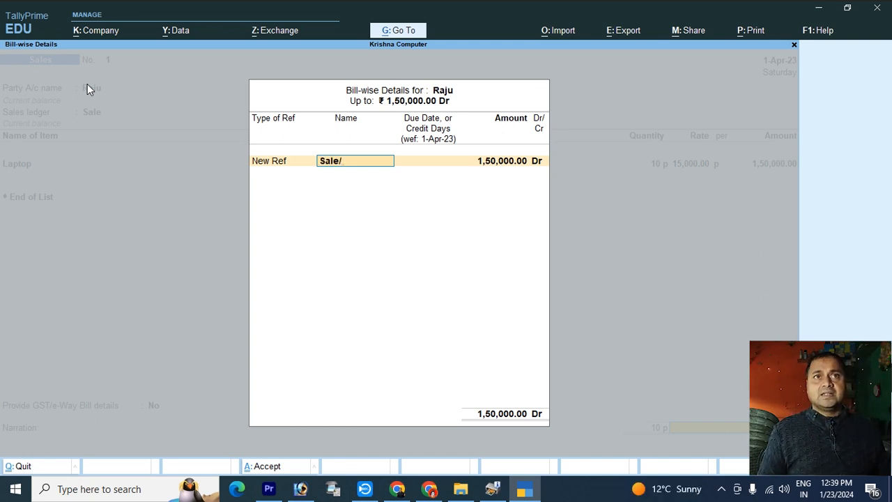
text(/-1)
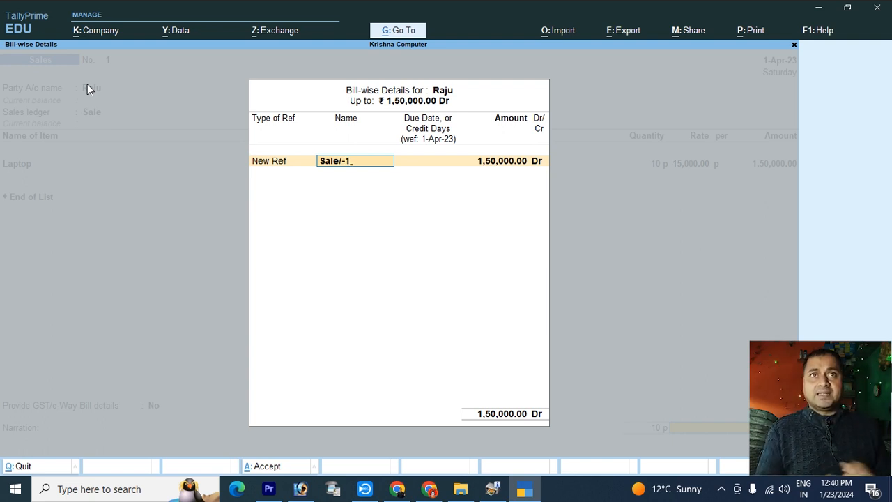
key(Return)
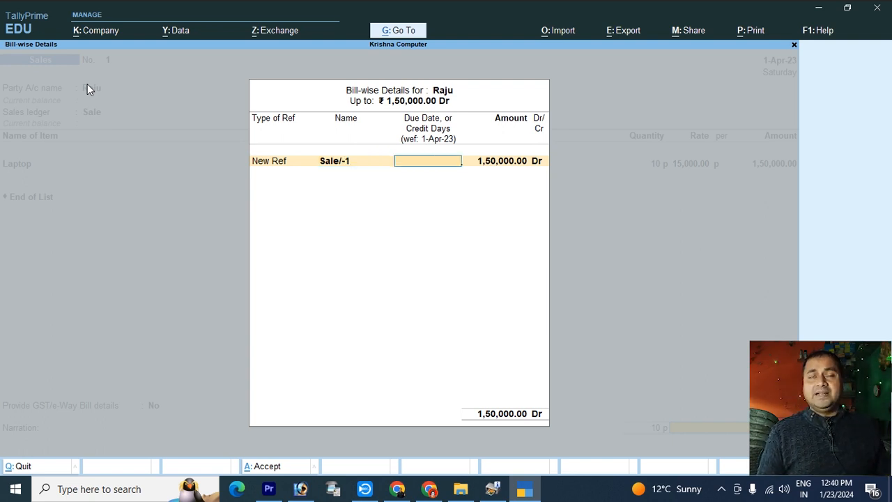
key(Return)
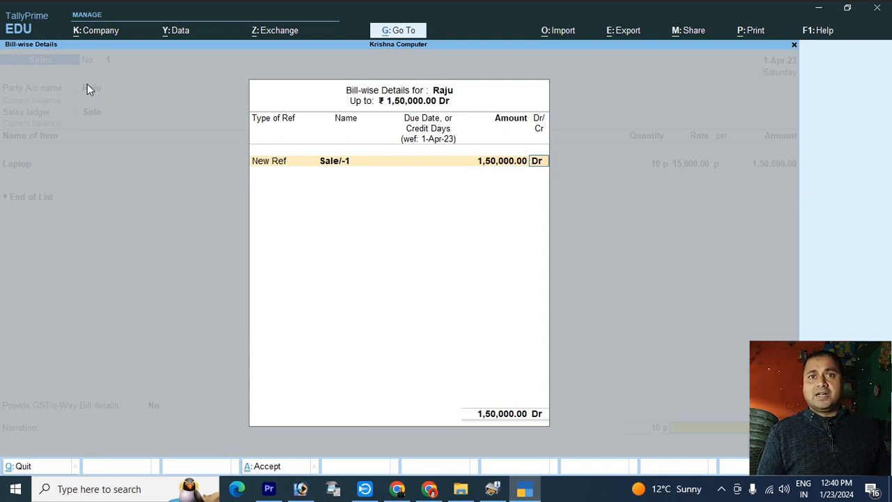
key(Return)
Save the sales voucher without a narration and decline sending its details for e-Way Bill generation.
key(Return)
key(Return)
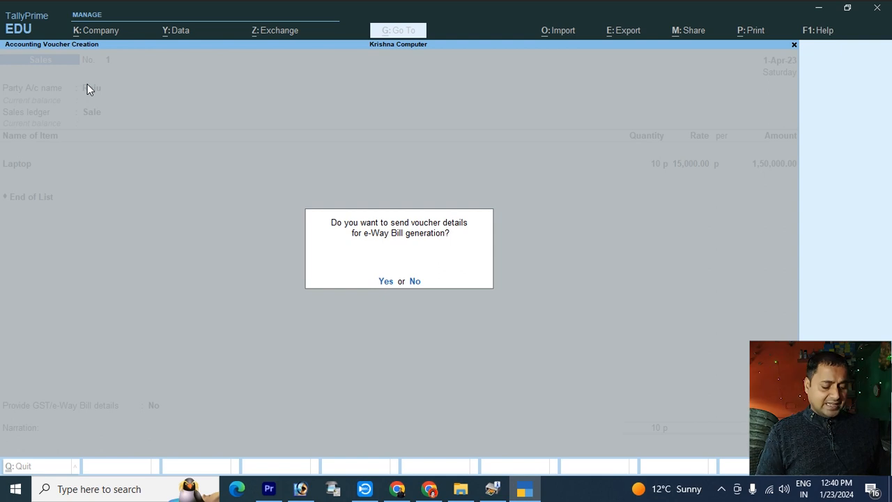
key(n)
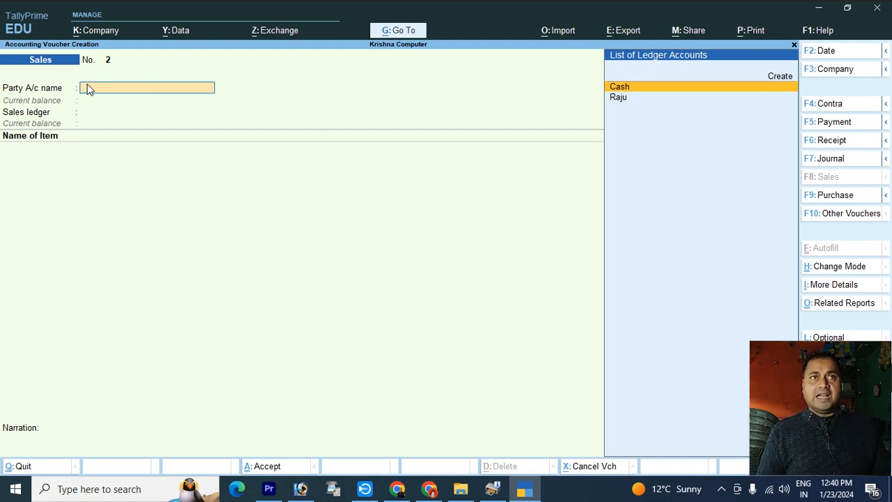
Start a new receipt voucher and change its entry mode to Double Entry.
key(F6)
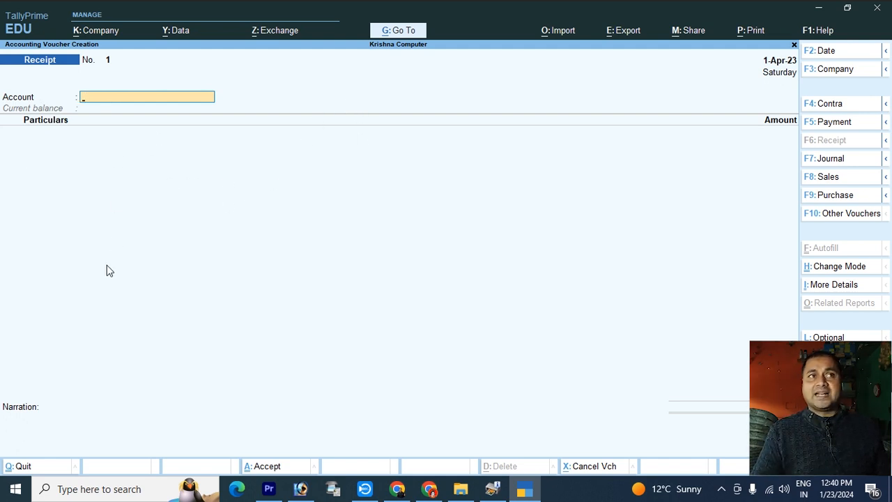
click(859, 271)
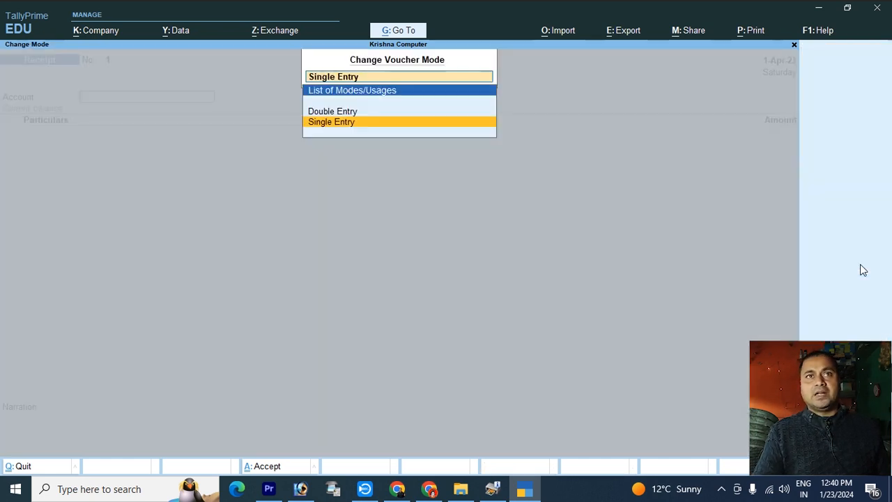
click(342, 113)
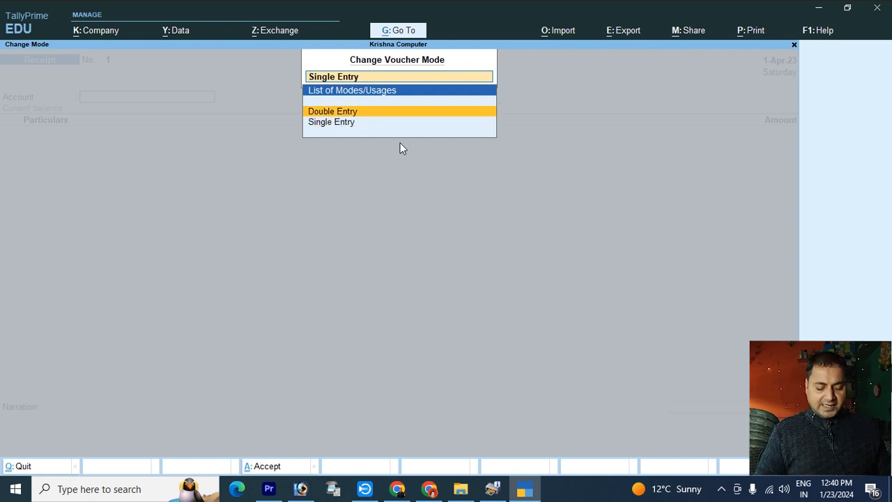
key(Return)
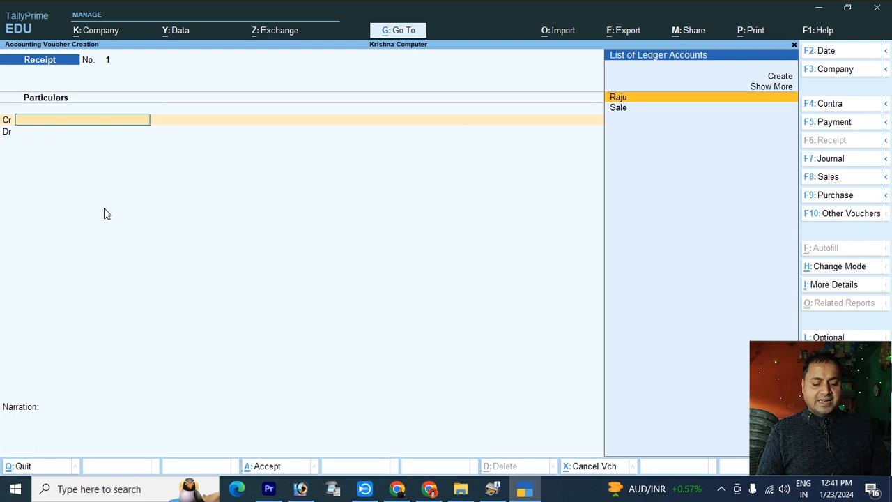
Set Use Cr/Dr instead of To/By during voucher entry to No in the voucher configuration and keep all other options.
key(F12)
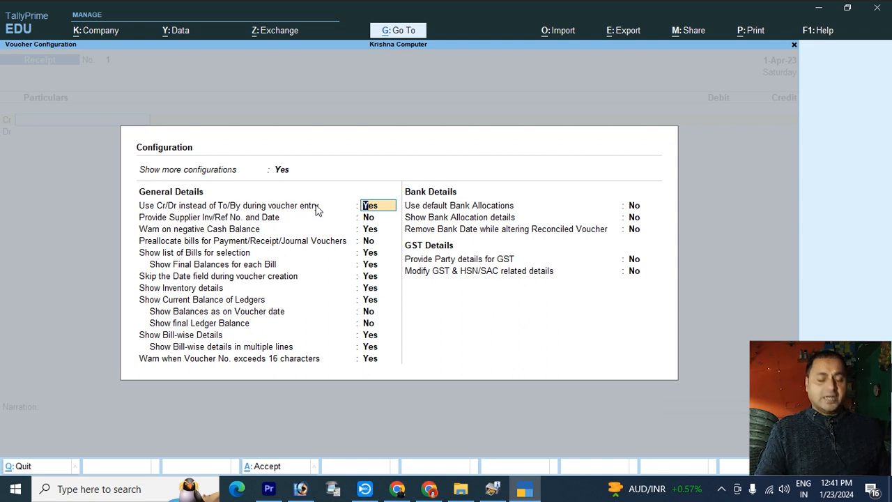
text(n)
key(Return)
key(Return)
key(Return)
key(Return)
key(Return)
key(Return)
key(Return)
key(Return)
key(Return)
key(Return)
key(Return)
key(Return)
key(Return)
key(Return)
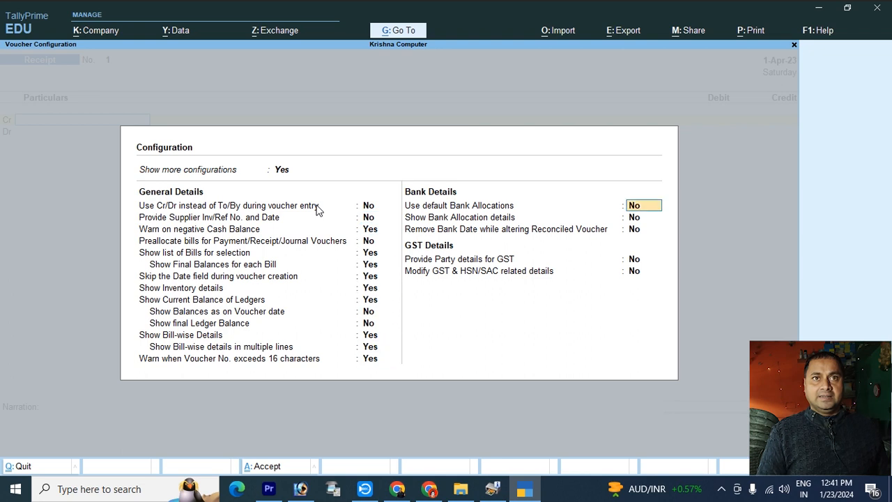
key(Return)
key(Return)
key(Return)
key(Return)
key(Return)
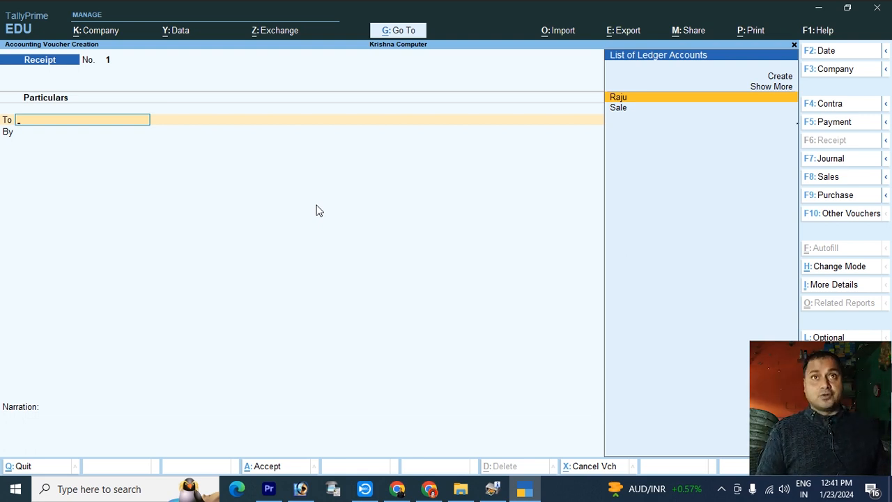
Credit the customer's ledger with 50,000 in the receipt and allocate it as Agst Ref to the pending bill Sale/-1.
key(Return)
text(50000)
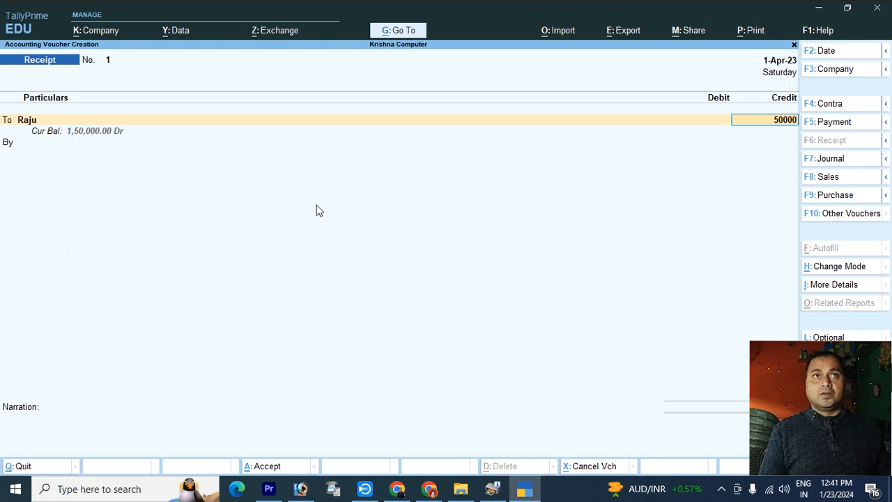
key(Return)
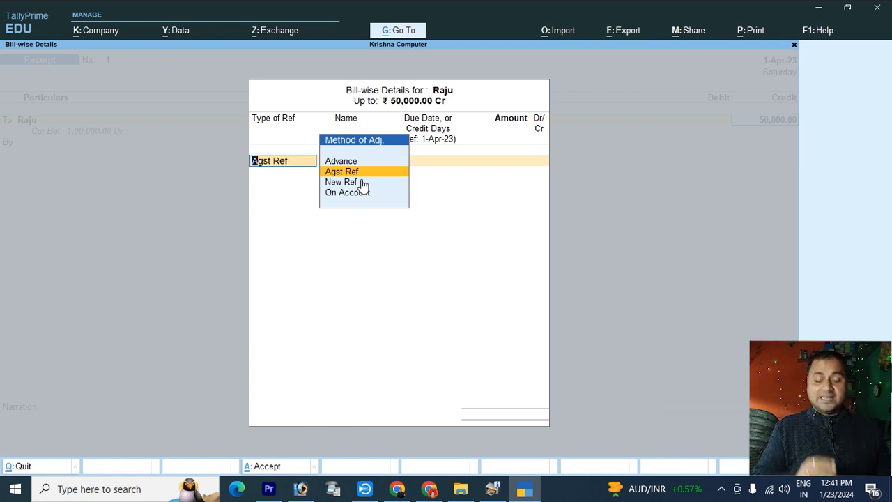
key(Return)
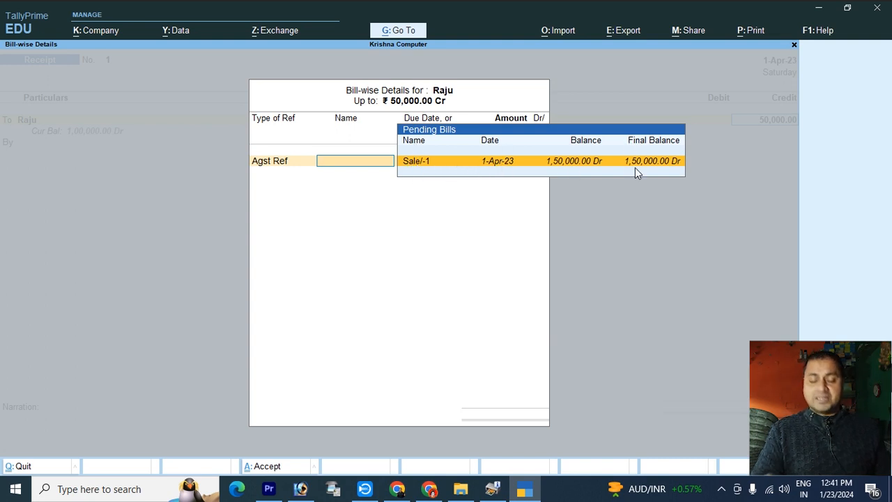
key(Return)
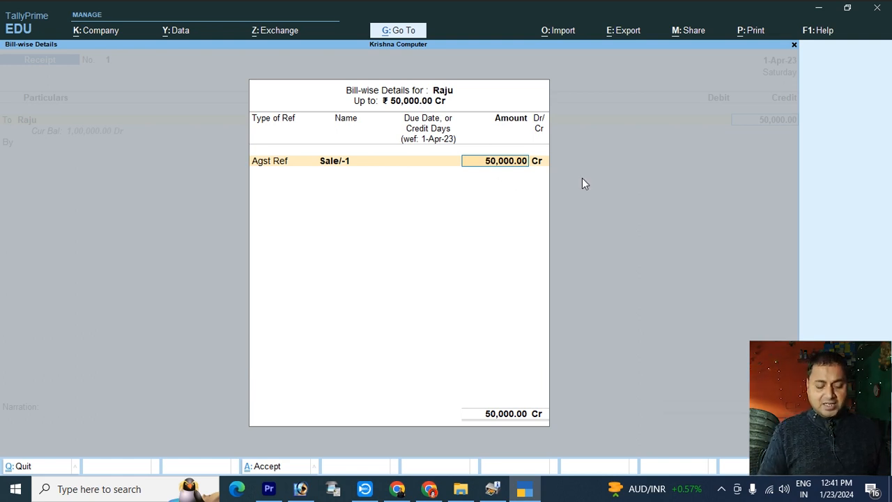
key(Return)
key(Return)
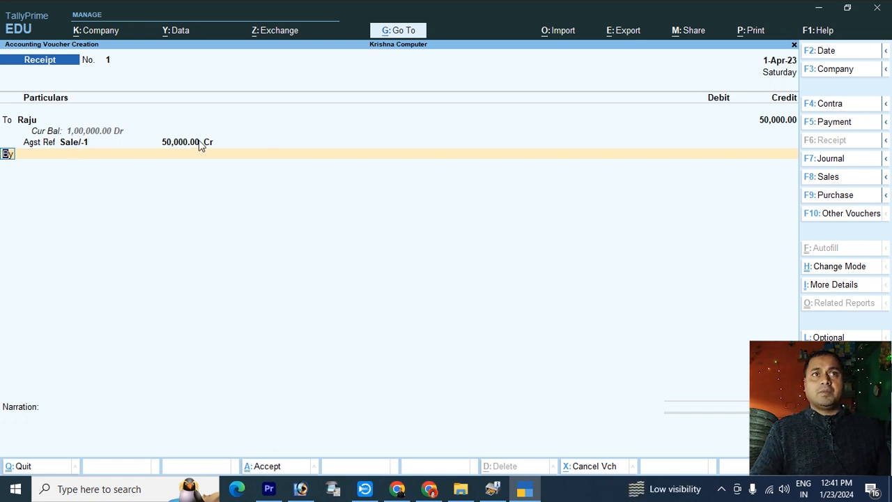
Debit Cash with 50,000 in the receipt and save the voucher without a narration.
key(Return)
key(Down)
key(Down)
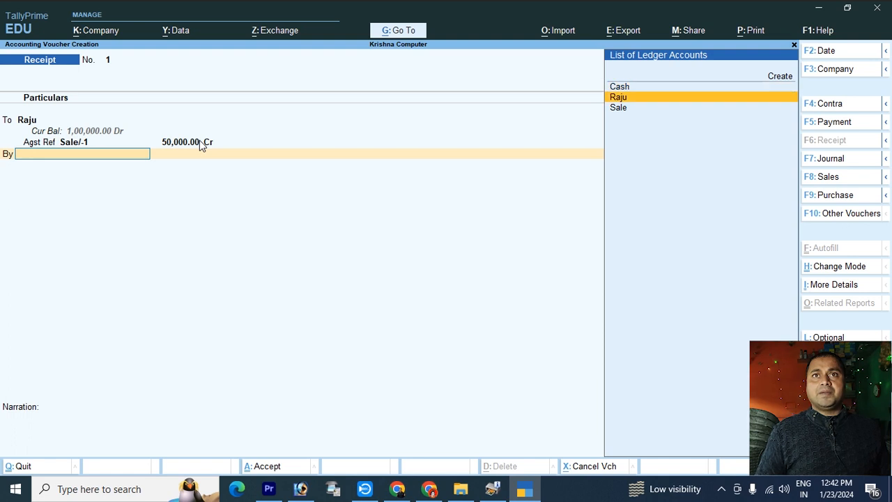
key(Up)
key(Up)
key(Return)
key(Return)
key(Return)
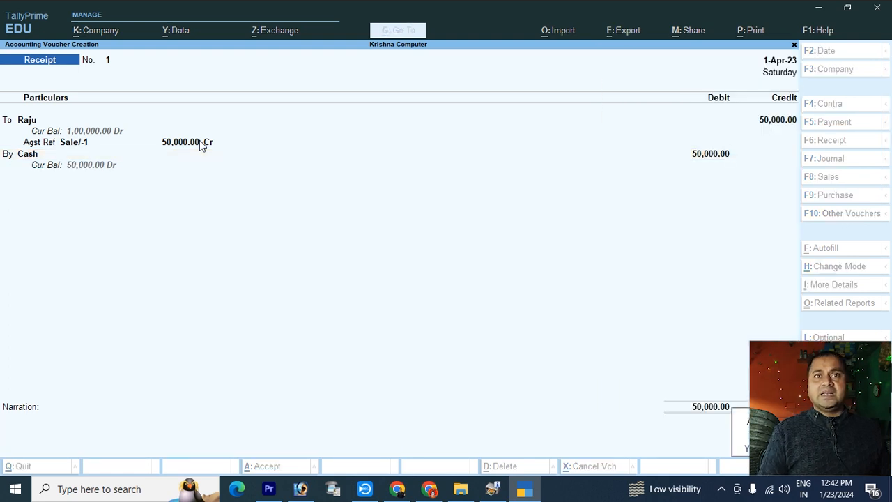
key(Return)
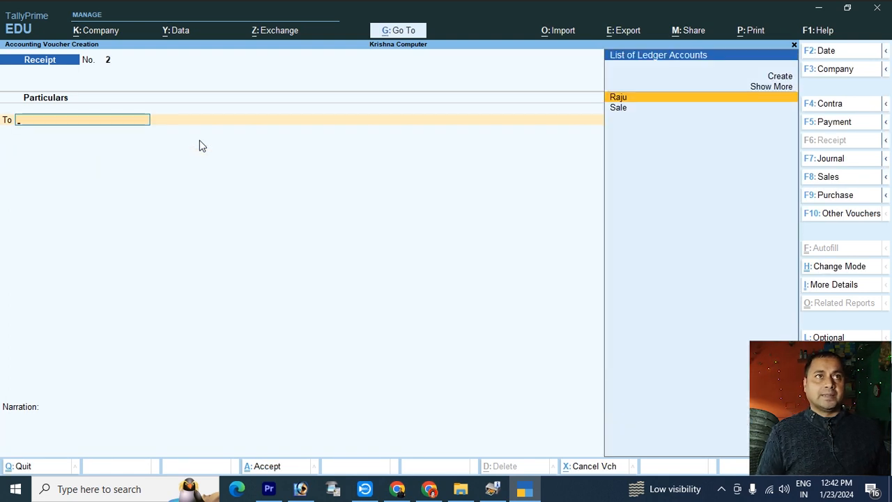
Credit the customer's ledger with 1,20,000 in the new receipt voucher.
text(Raj)
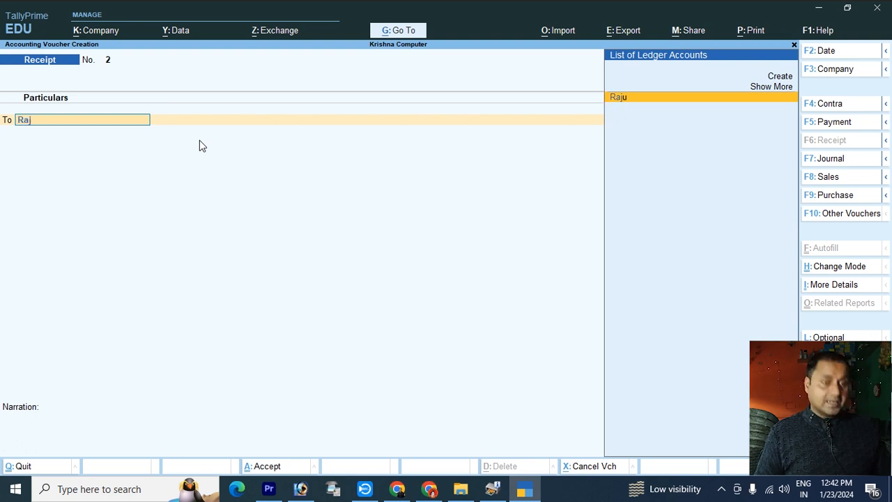
text(u)
key(Return)
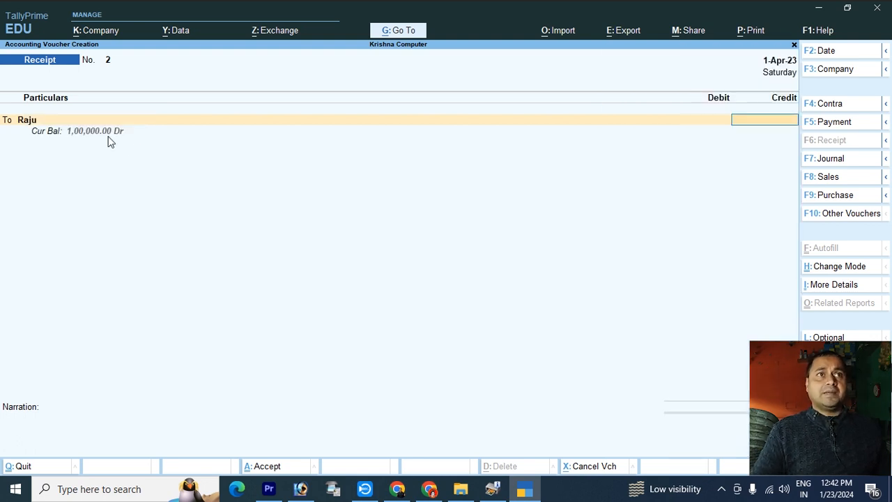
text(1)
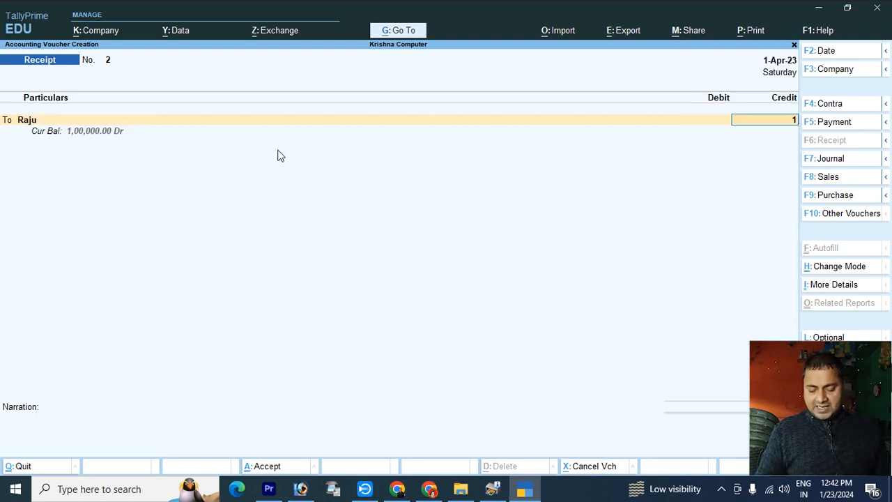
text(20000)
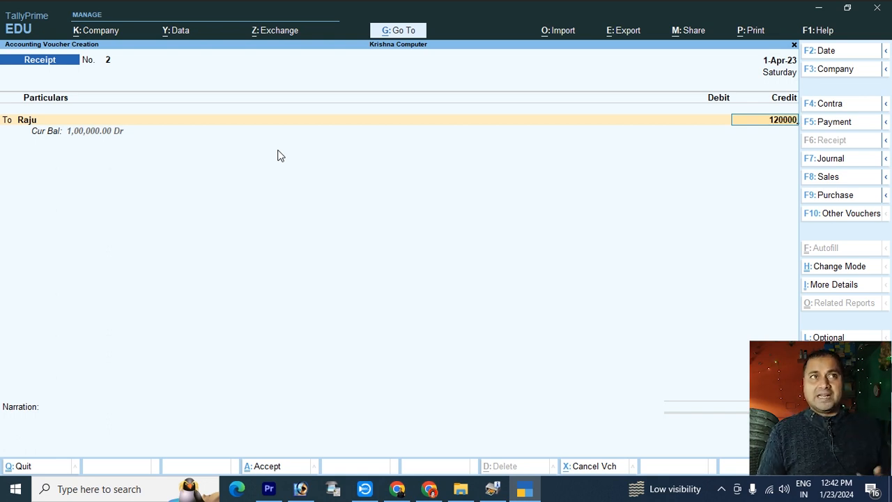
key(Return)
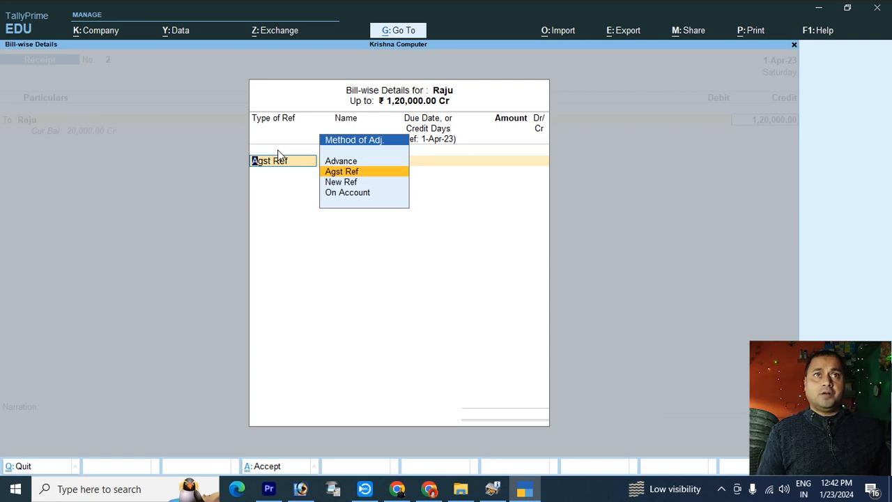
Allocate 1,00,000 of the receipt as Agst Ref to the pending bill Sale/-1.
key(Return)
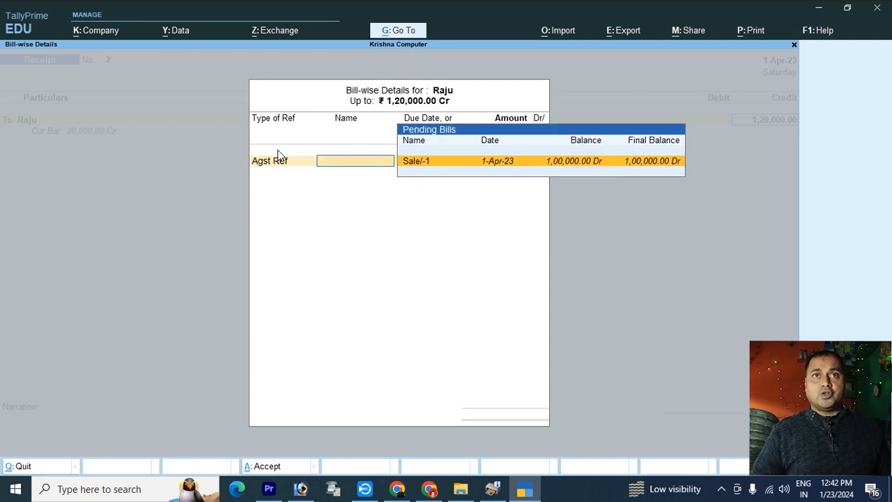
click(648, 165)
key(Return)
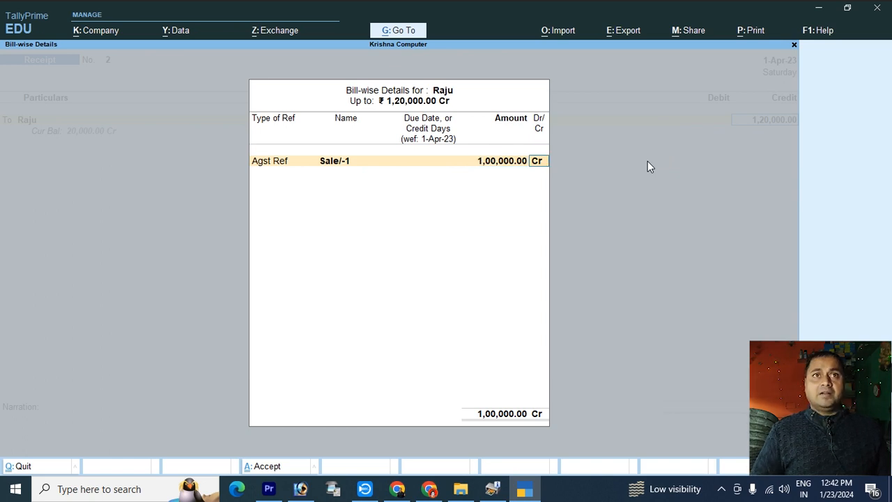
key(Return)
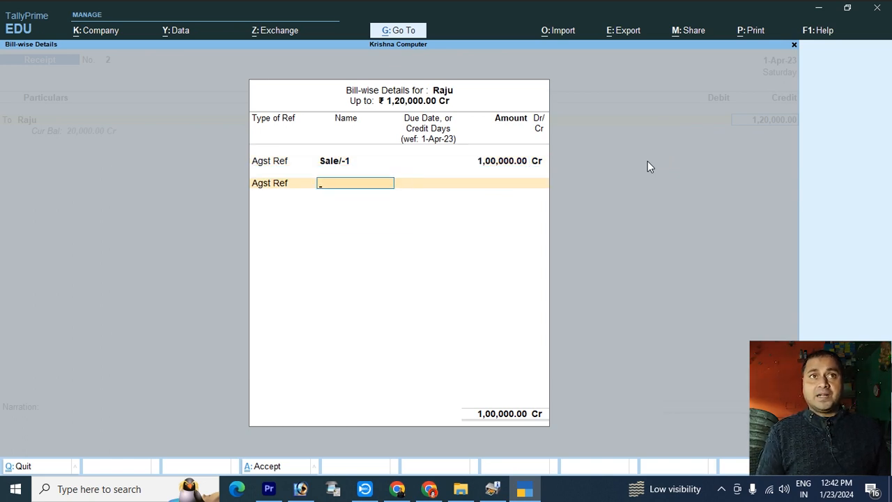
Allocate the remaining 20,000 as an Advance reference named Advance/-1 and finish the bill-wise details.
key(BackSpace)
key(Up)
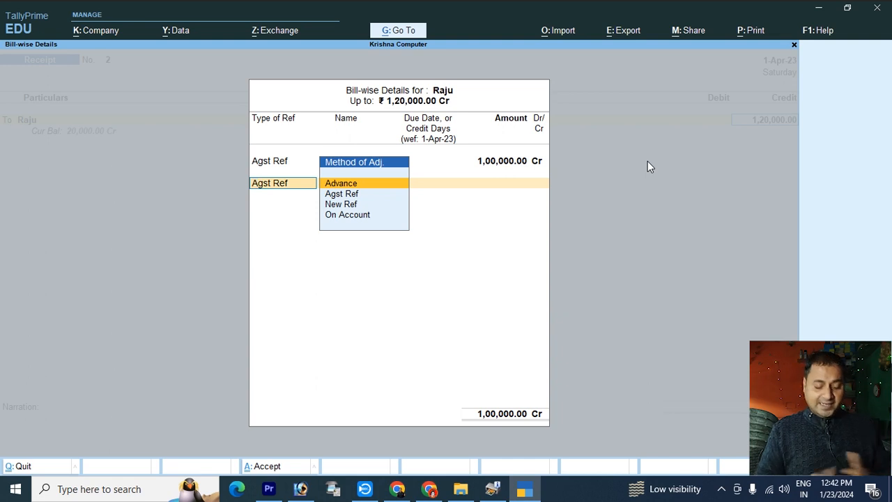
key(Return)
key(Return)
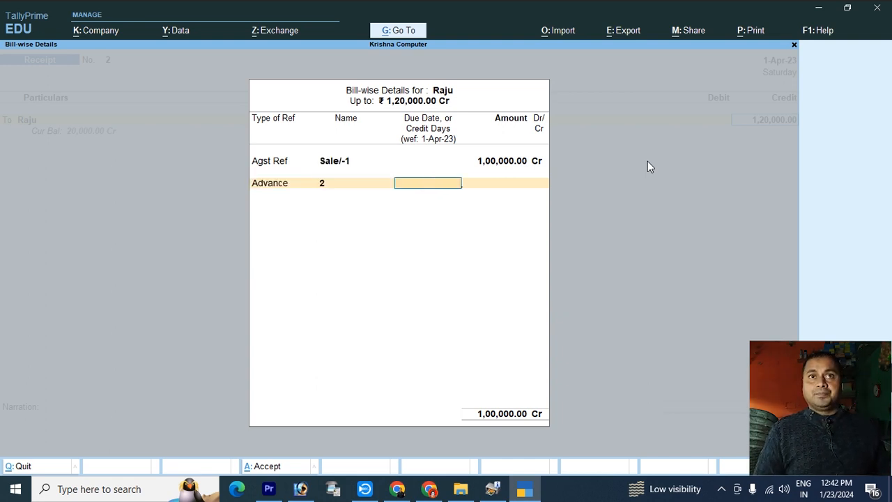
key(BackSpace)
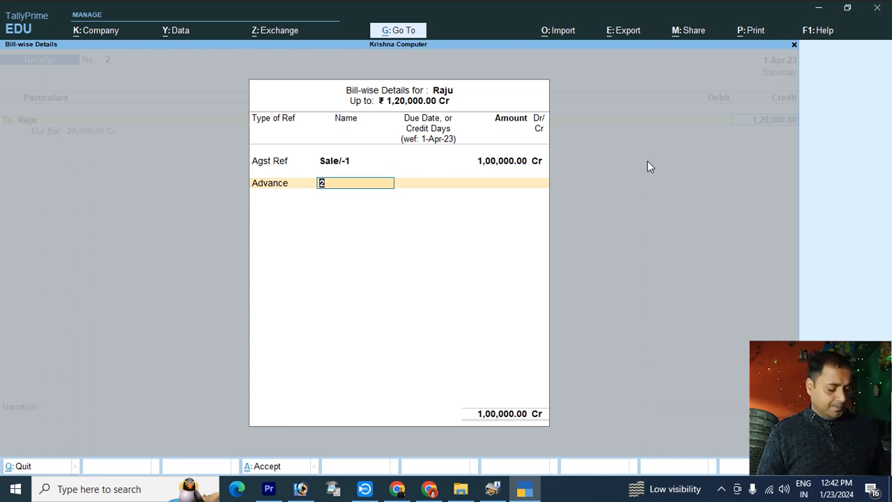
text(A)
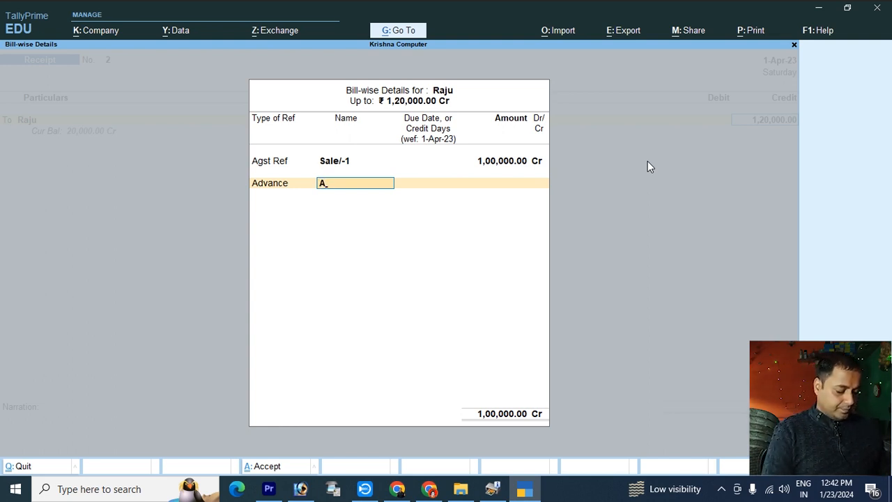
text(dvance/-1)
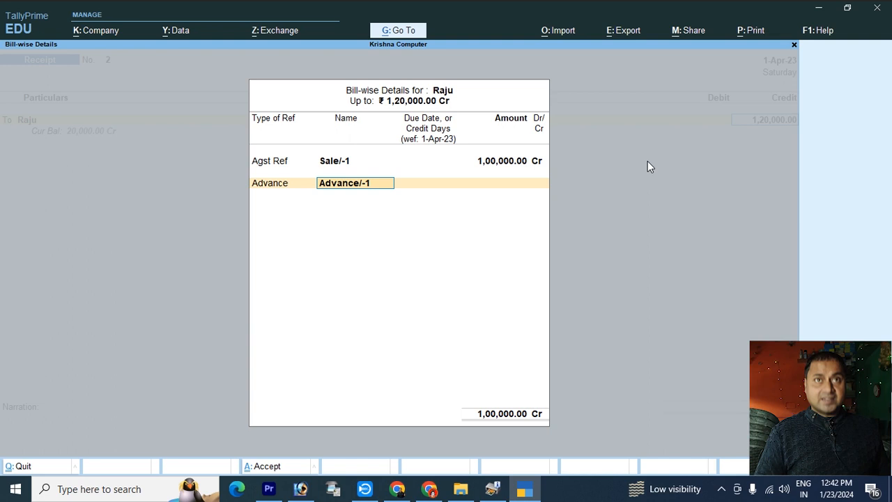
key(Return)
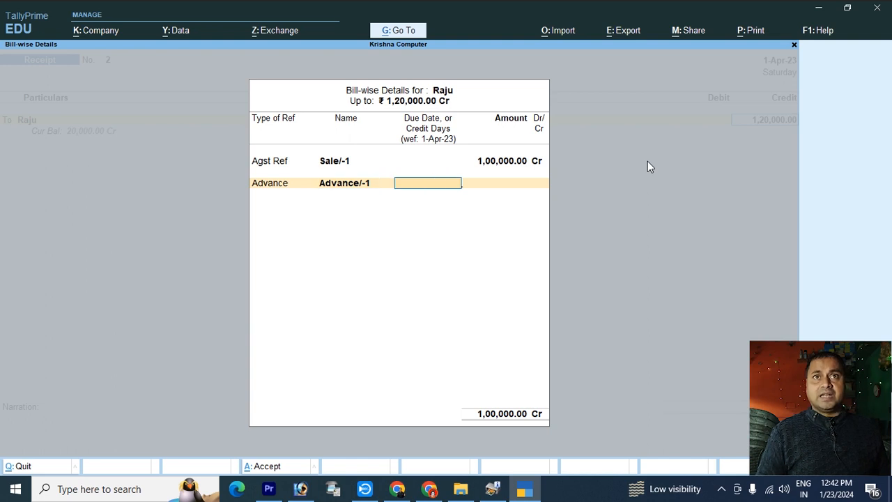
key(Return)
key(Return)
key(Return)
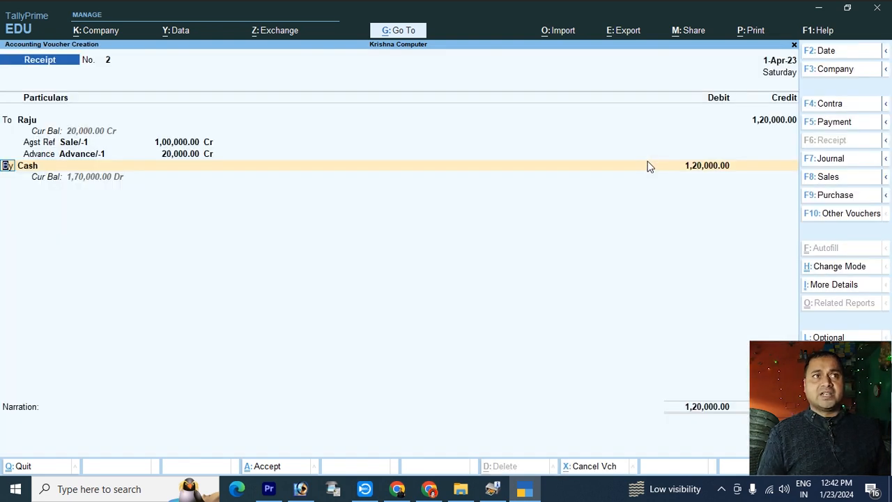
Debit Cash with 1,20,000 in the receipt and save the voucher without a narration.
key(Return)
key(Return)
key(Return)
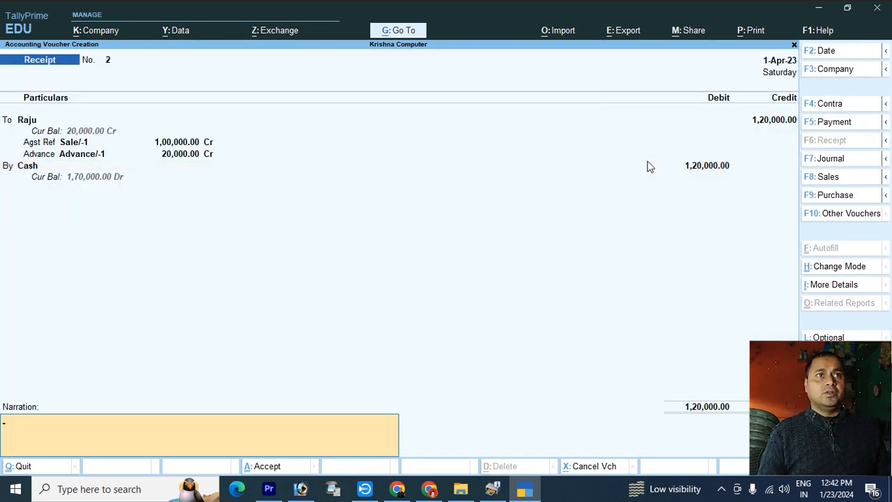
key(Return)
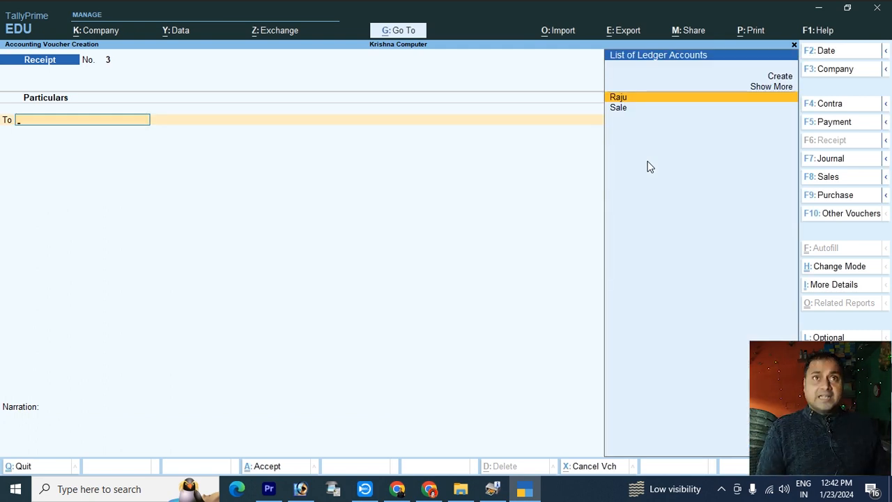
Credit the customer's ledger with 2,52,220 in another receipt and allocate the full amount as On Account.
key(Return)
text(252220)
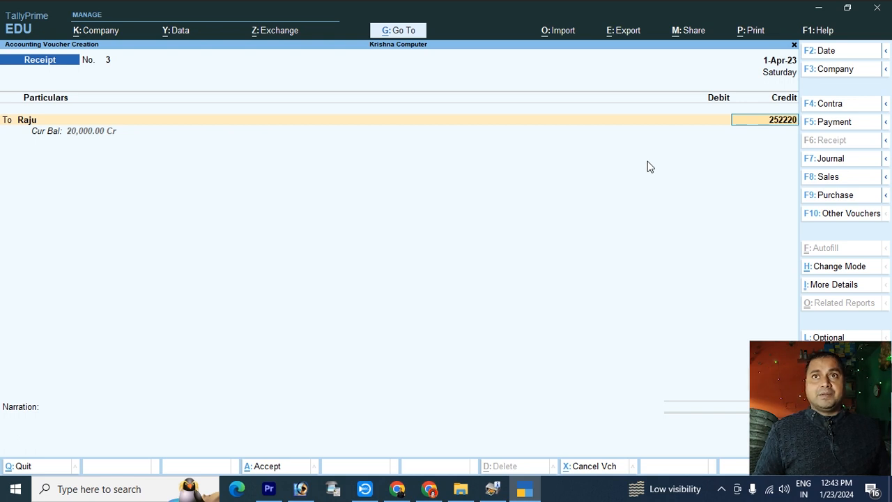
key(Return)
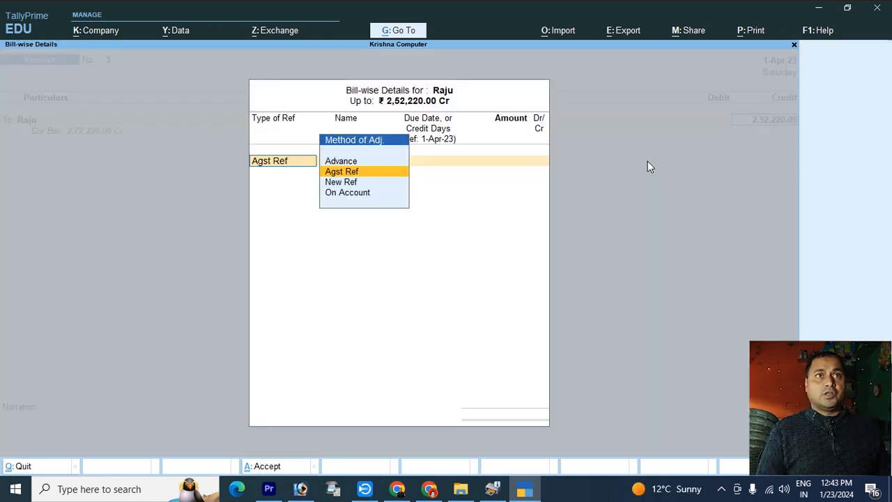
key(Down)
key(Down)
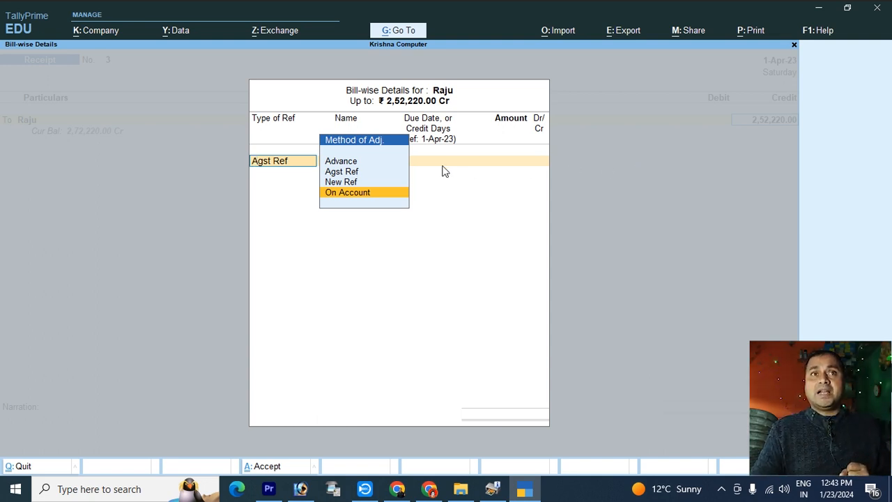
click(350, 198)
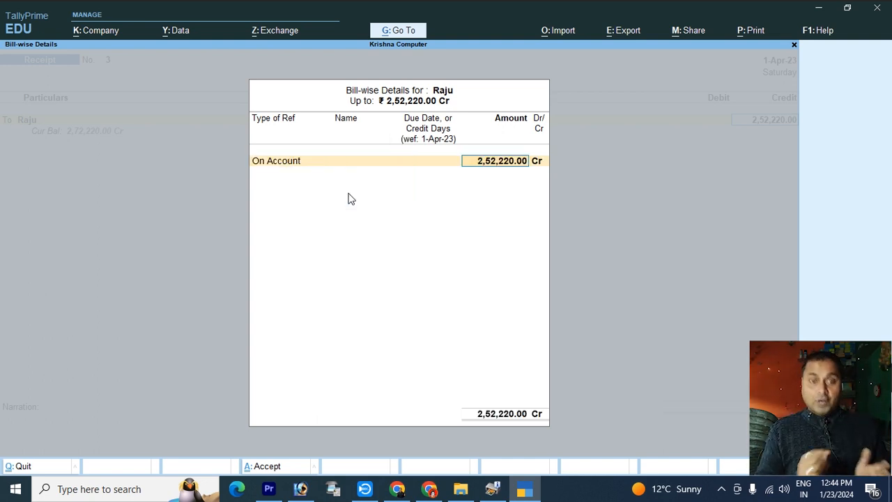
key(shift+Tab)
key(Up)
key(Up)
key(Up)
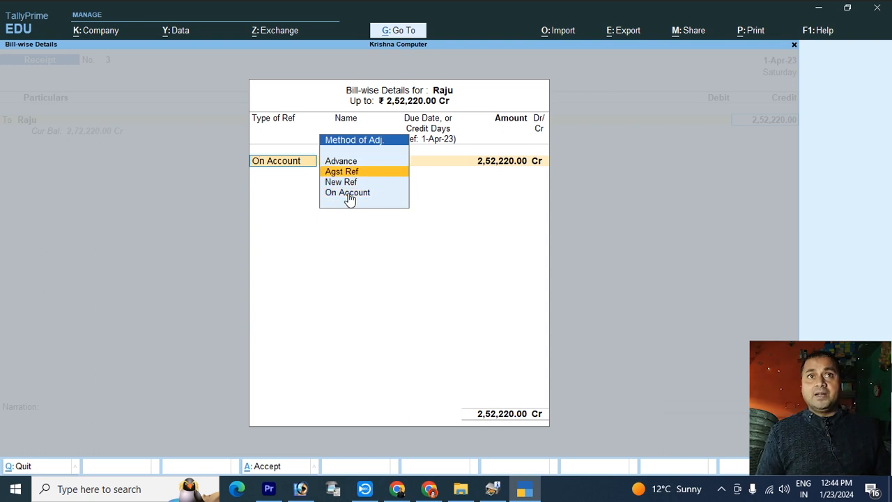
key(Down)
key(Down)
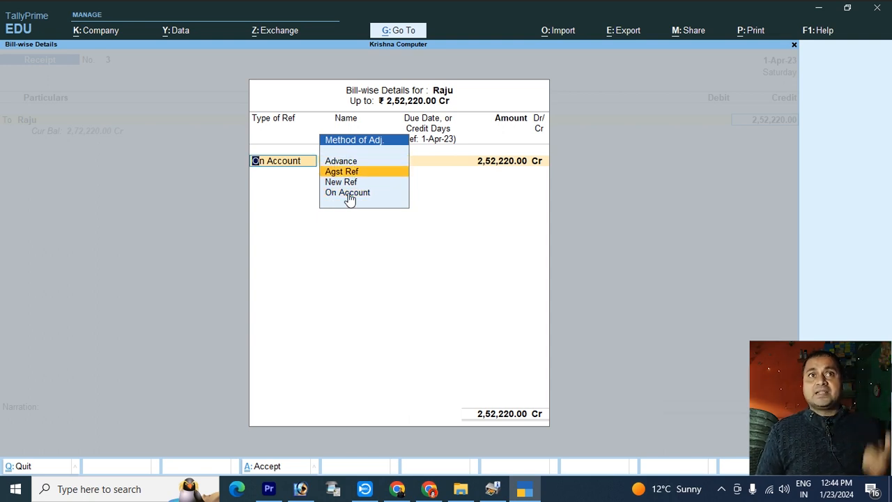
key(Down)
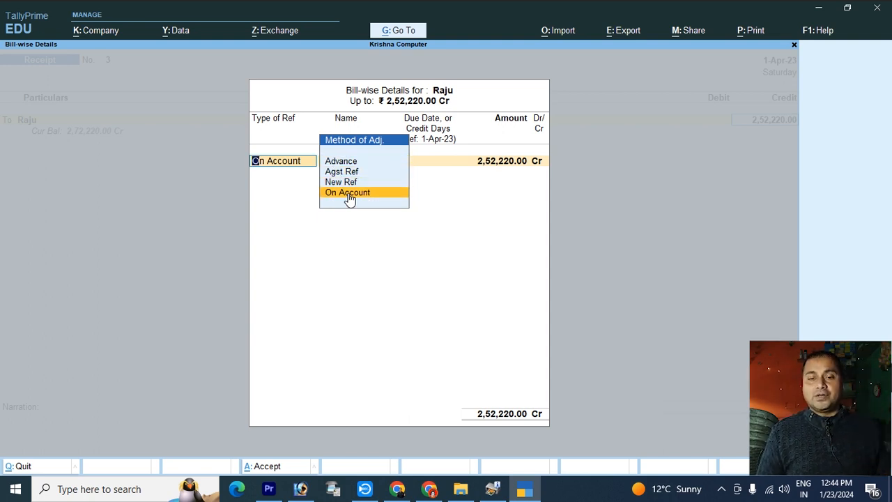